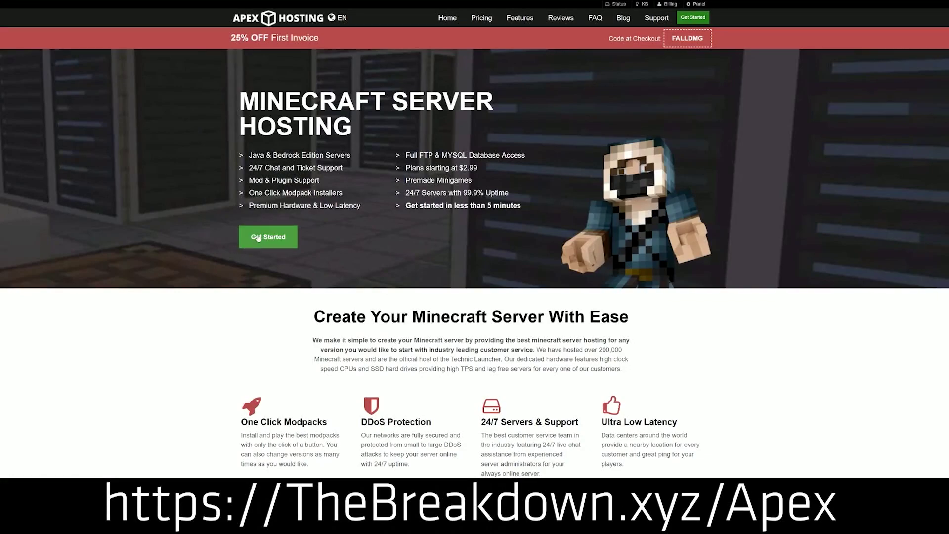
# Highlight the Apex DDoS Protection, Automated Backups and Instant Setup features
pyautogui.scroll(-3, 361, 284)
pyautogui.scroll(-1, 363, 226)
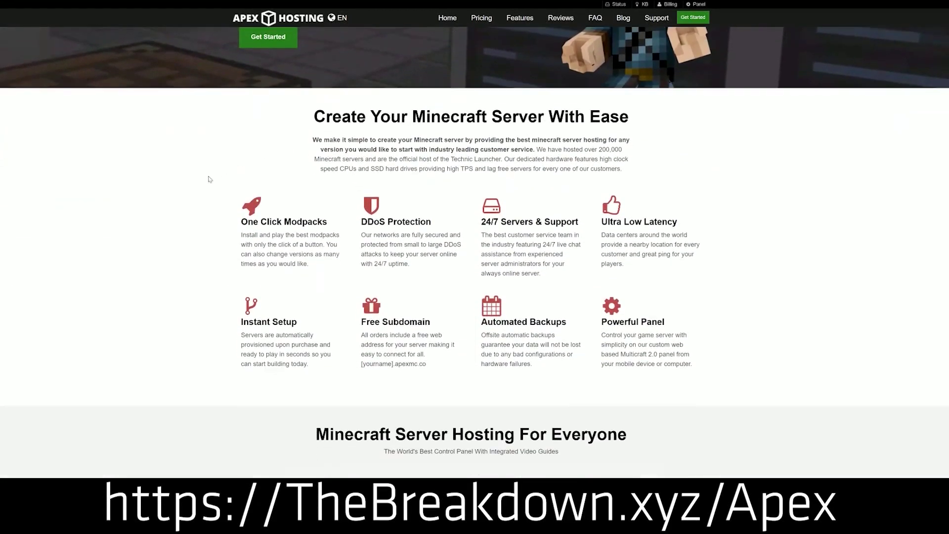
pyautogui.moveTo(240, 221); pyautogui.dragTo(580, 225)
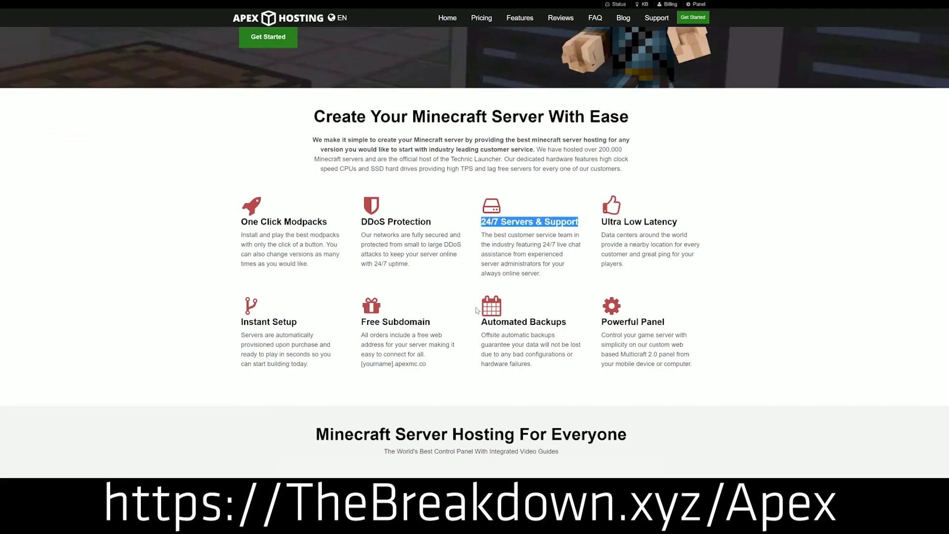
pyautogui.moveTo(481, 322); pyautogui.dragTo(595, 321)
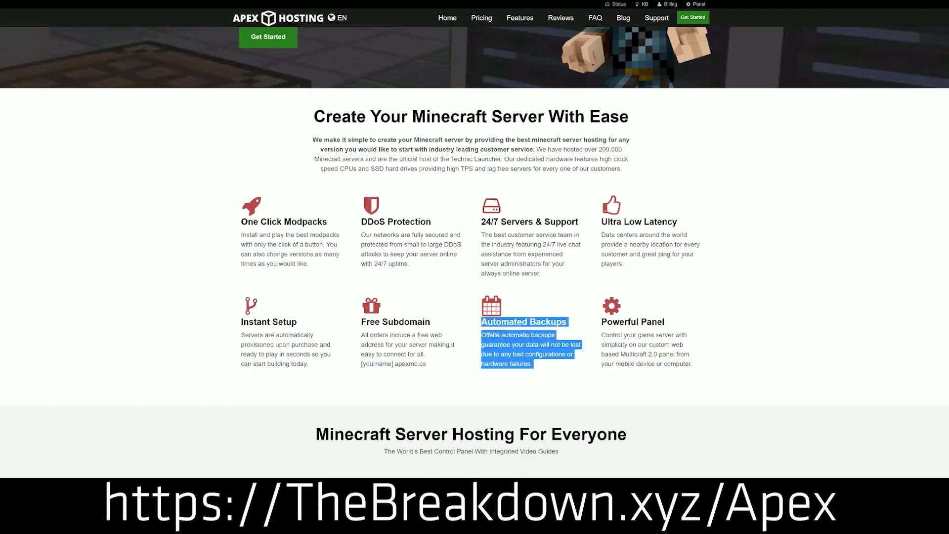
pyautogui.click(459, 325)
pyautogui.moveTo(310, 365); pyautogui.dragTo(241, 321)
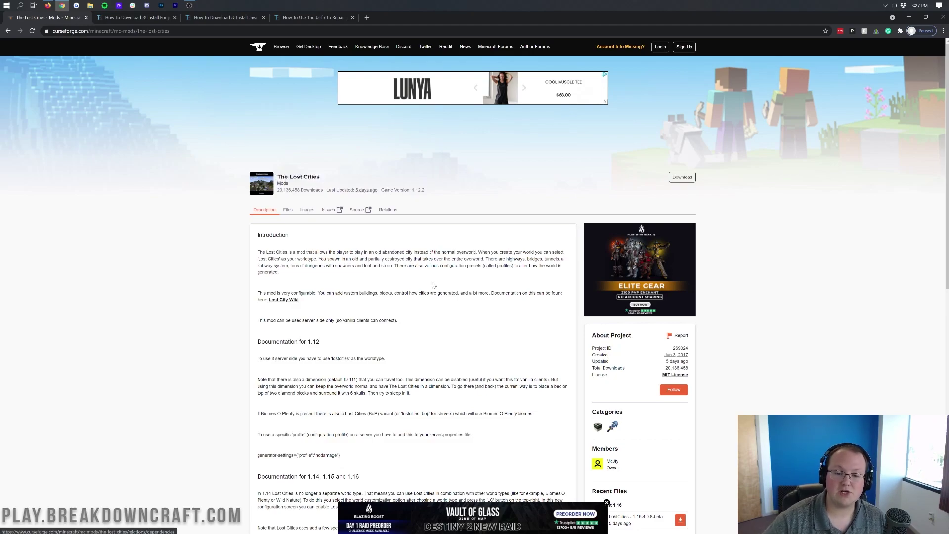
# Download and keep The Lost Cities jar for Minecraft 1.16, then go to the Forge guide
pyautogui.scroll(-6, 691, 192)
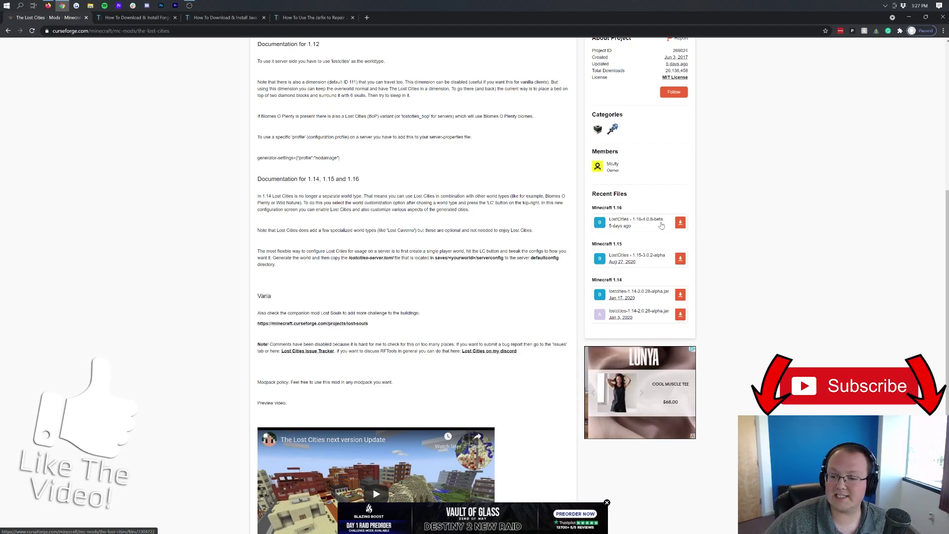
pyautogui.click(678, 224)
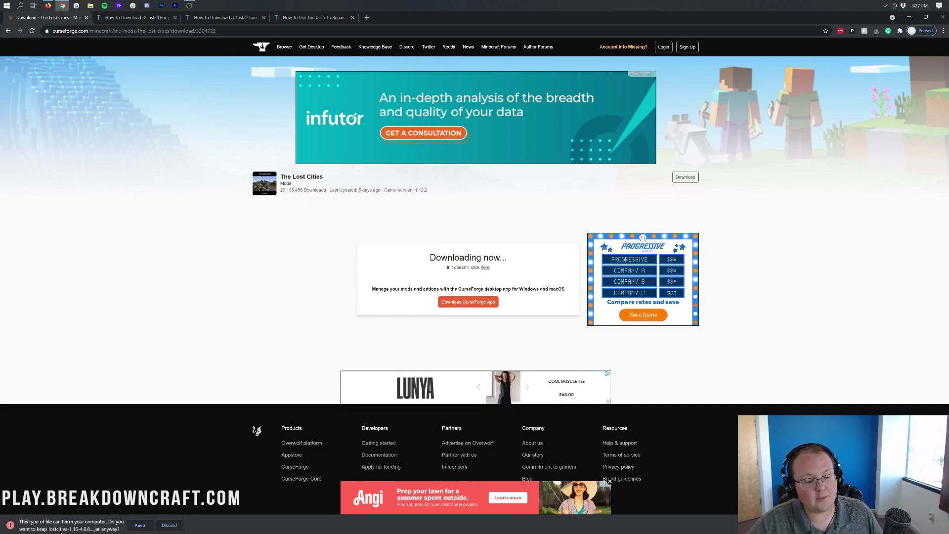
pyautogui.click(139, 525)
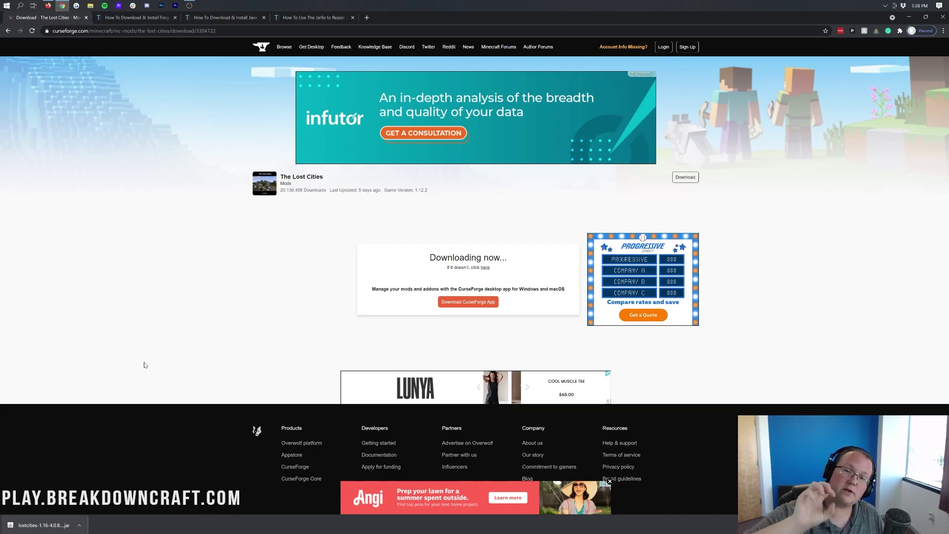
pyautogui.click(133, 18)
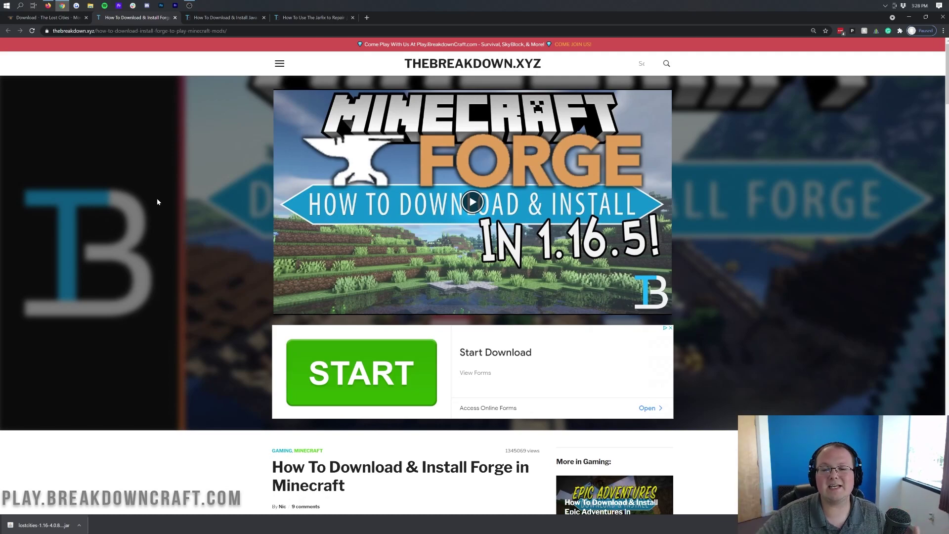
# Open the MC 1.16.5 Forge downloads page from the guide's Download Forge link
pyautogui.scroll(-4, 228, 232)
pyautogui.scroll(-4, 228, 235)
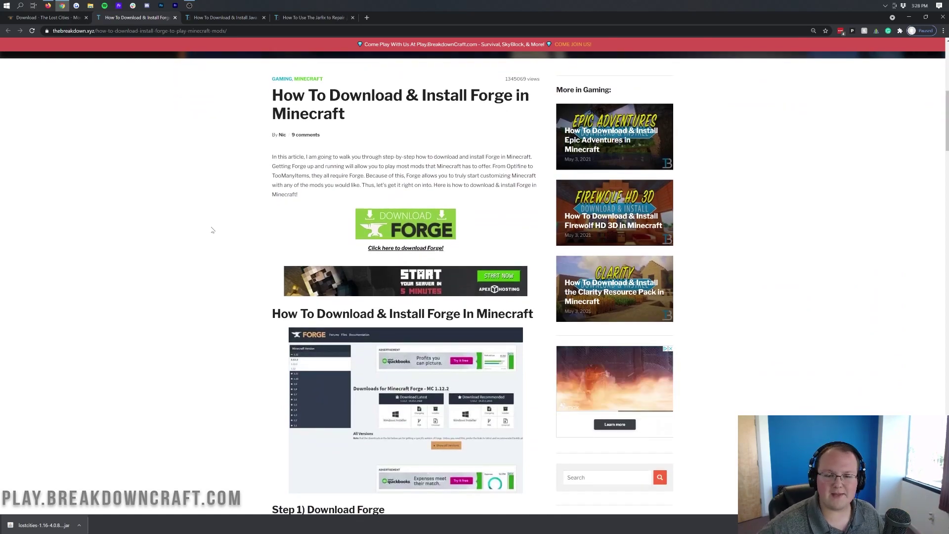
pyautogui.scroll(1, 221, 218)
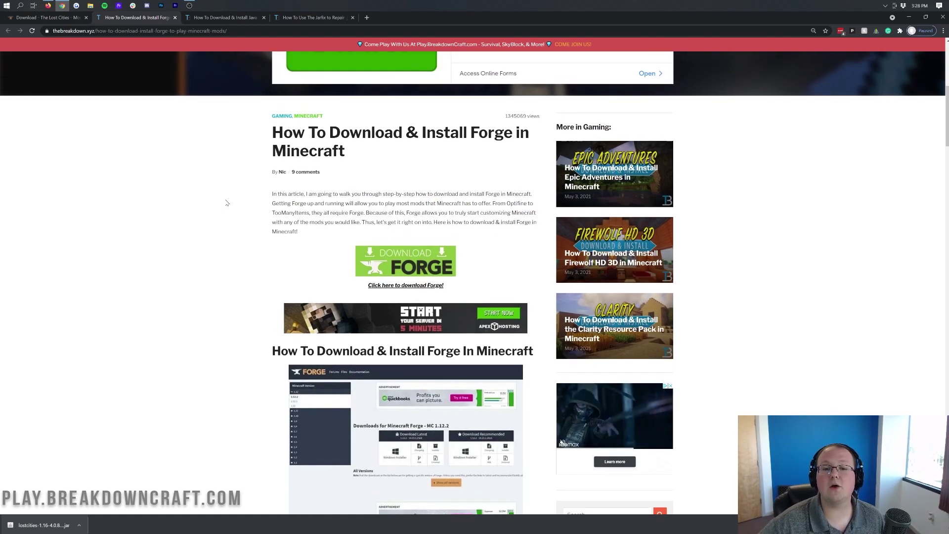
pyautogui.scroll(-2, 221, 217)
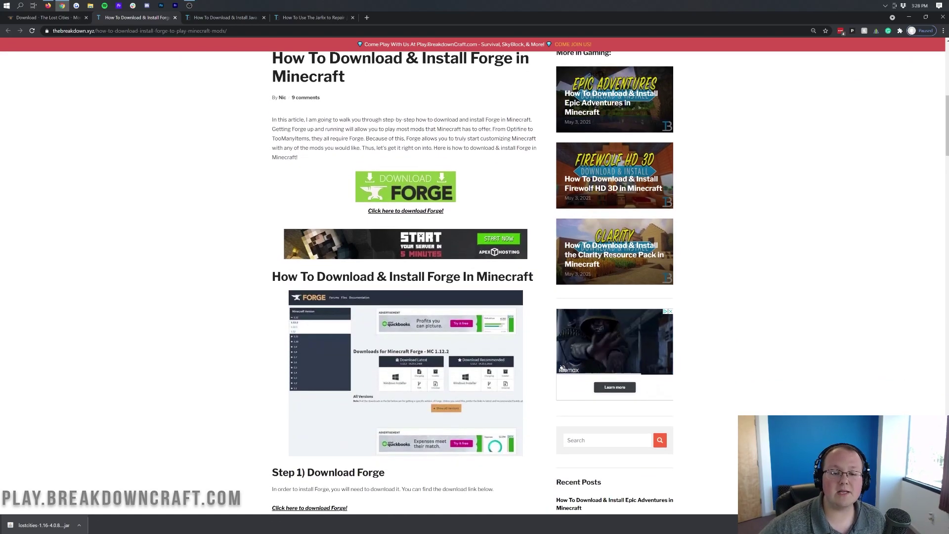
pyautogui.click(374, 190)
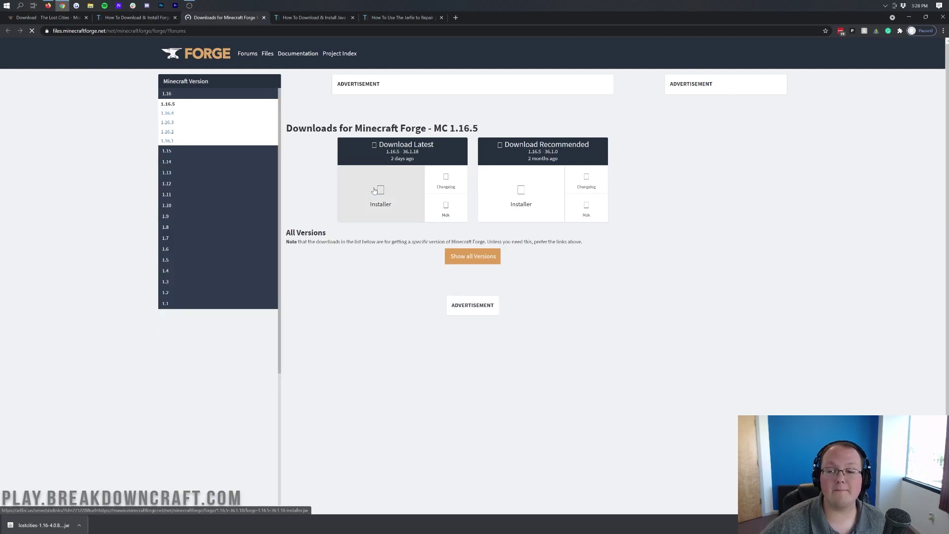
# Confirm MC 1.16.5 is selected and start the latest Forge installer download
pyautogui.moveTo(433, 161); pyautogui.dragTo(481, 165)
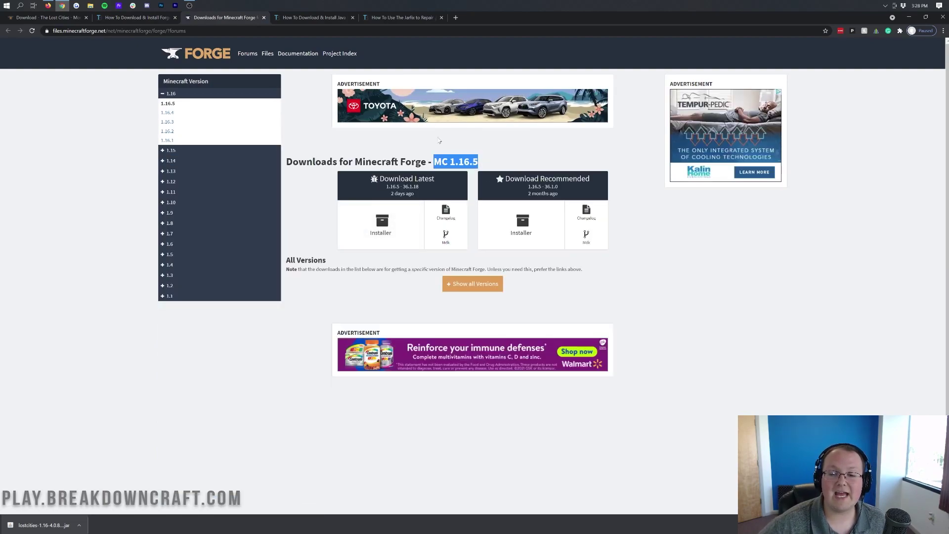
pyautogui.click(486, 160)
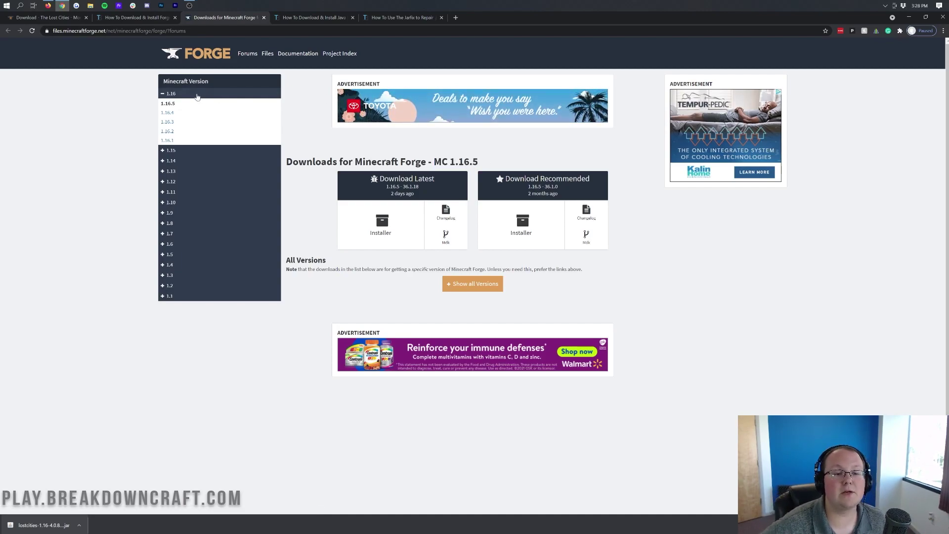
pyautogui.click(172, 96)
pyautogui.click(172, 96)
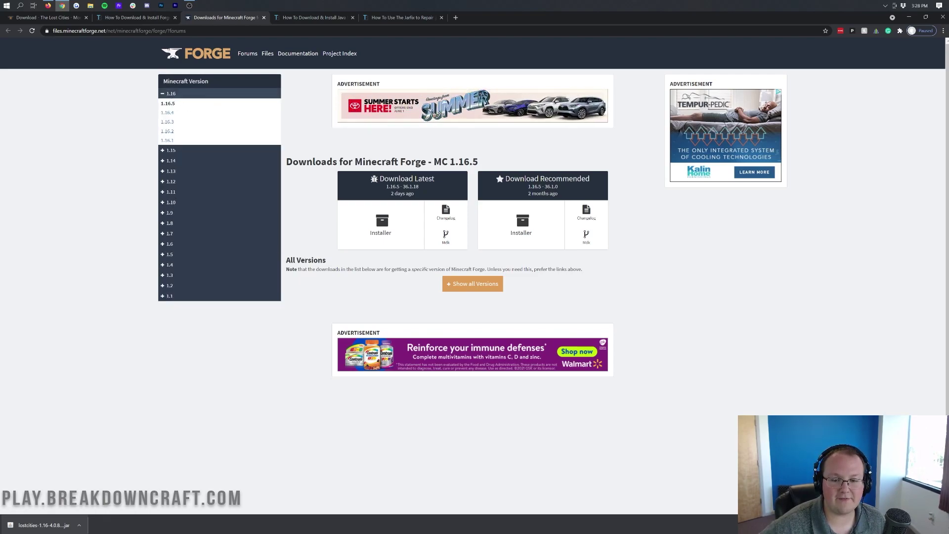
pyautogui.moveTo(432, 162); pyautogui.dragTo(485, 160)
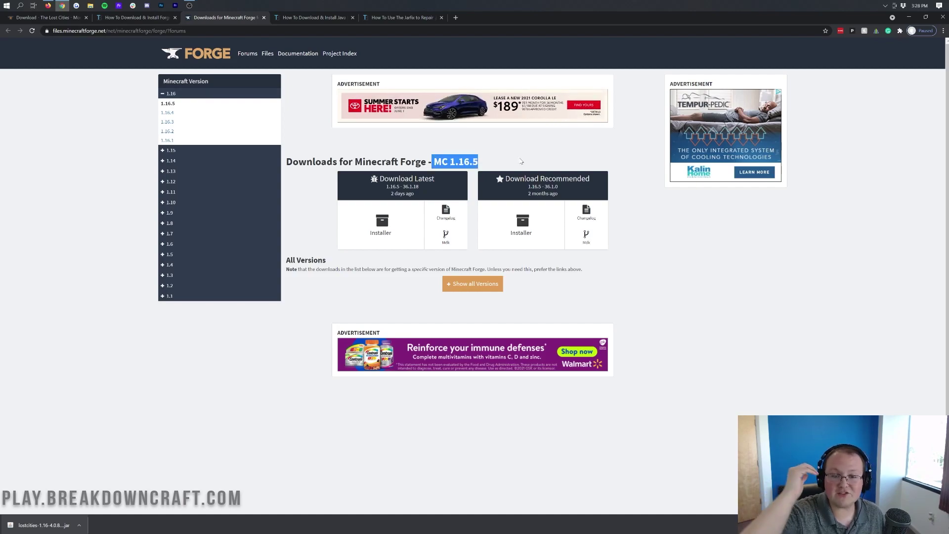
pyautogui.click(451, 158)
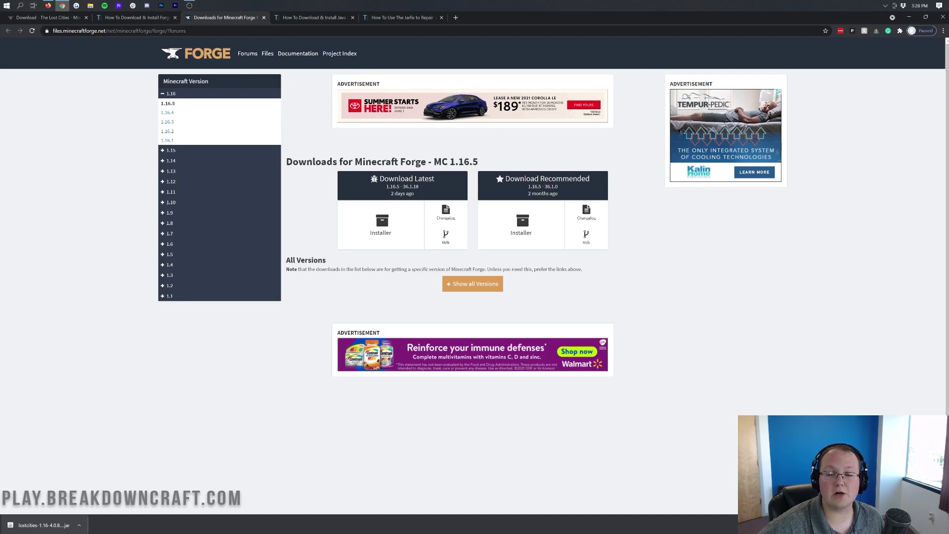
pyautogui.click(388, 233)
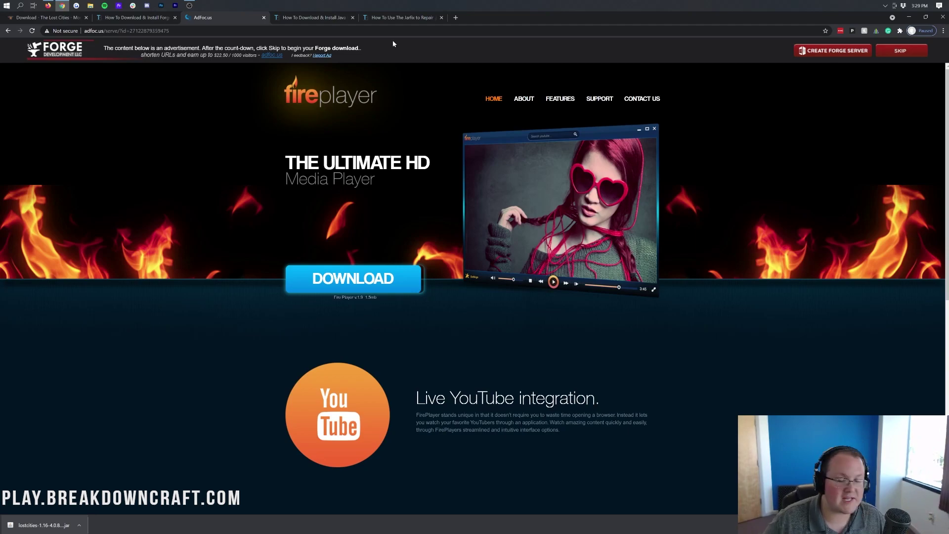
# Skip the AdFoc.us ad and keep the Forge 1.16.5-36.1.1 installer jar
pyautogui.click(905, 50)
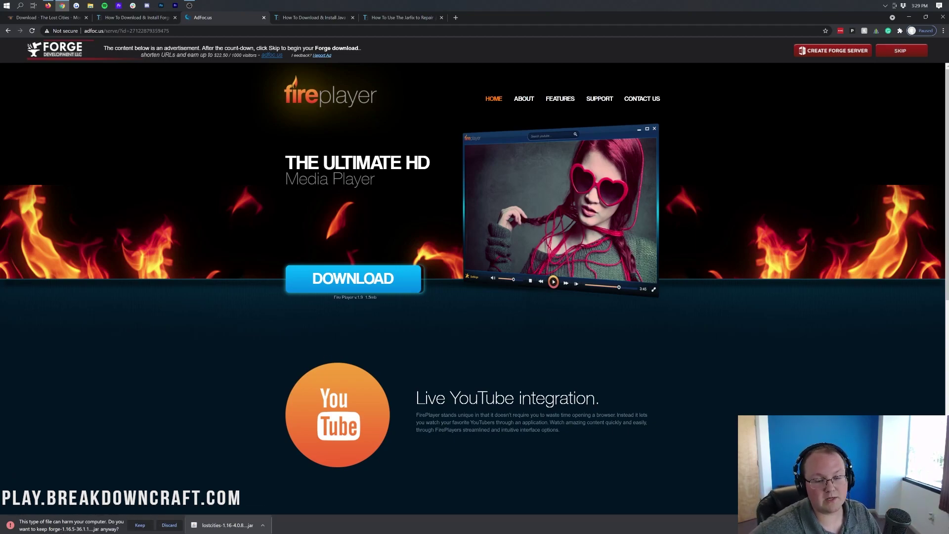
pyautogui.click(140, 525)
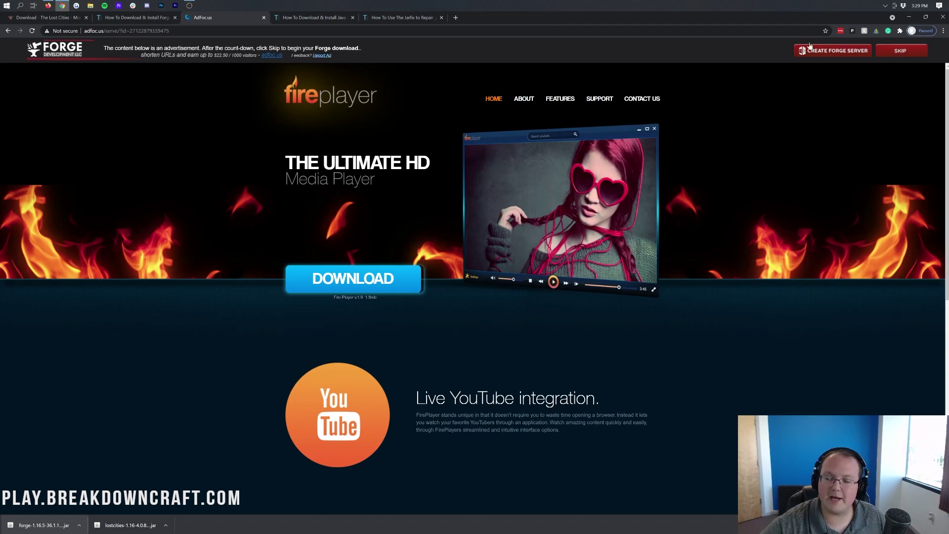
# Arrange the Lost Cities and Forge jars side by side on the desktop and refresh it
pyautogui.click(329, 23)
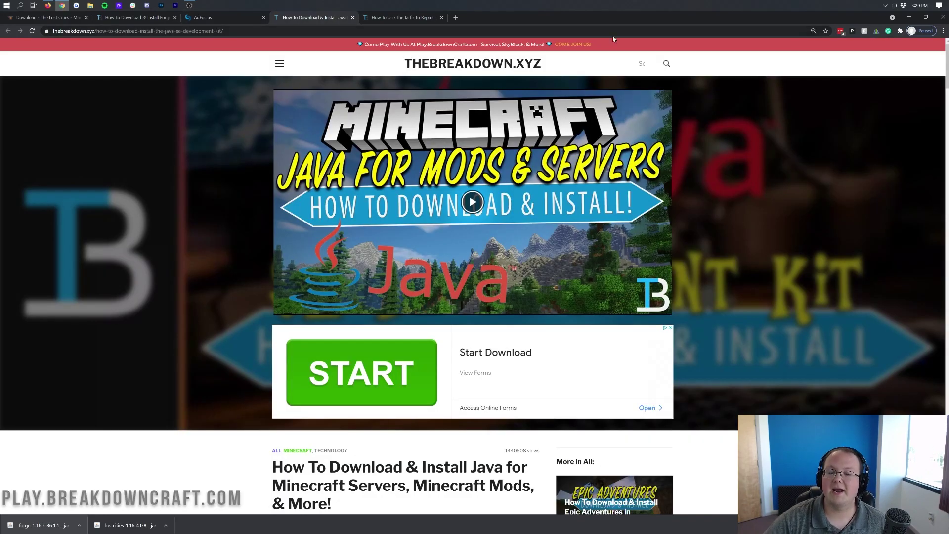
pyautogui.press('super+d')
pyautogui.moveTo(14, 58); pyautogui.dragTo(515, 162)
pyautogui.moveTo(14, 126); pyautogui.dragTo(489, 165)
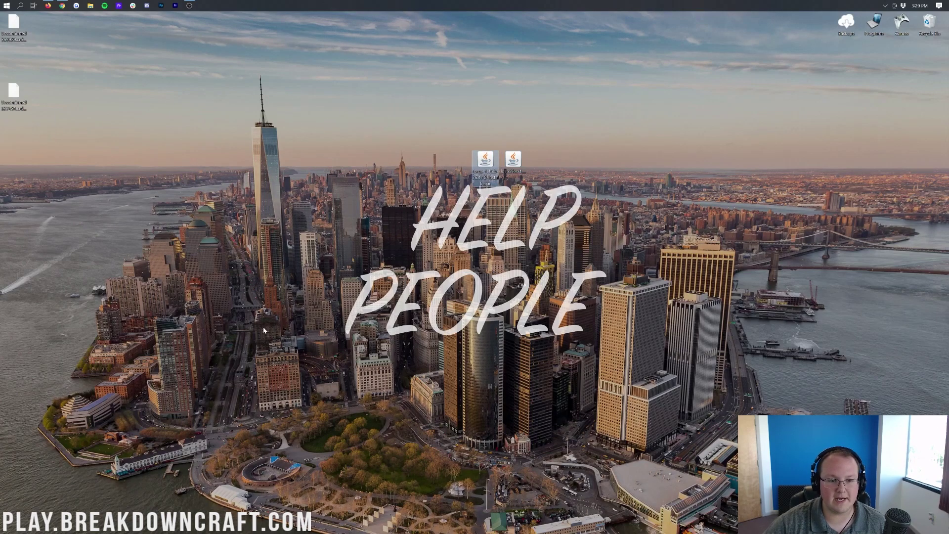
pyautogui.moveTo(429, 145); pyautogui.dragTo(577, 180)
pyautogui.moveTo(513, 159); pyautogui.dragTo(513, 125)
pyautogui.click(222, 162)
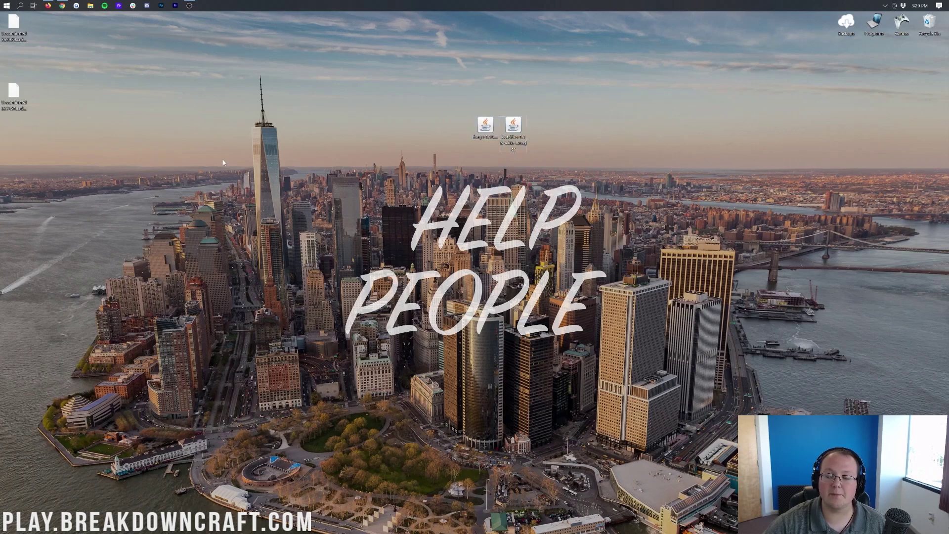
pyautogui.rightClick(124, 158)
pyautogui.click(150, 181)
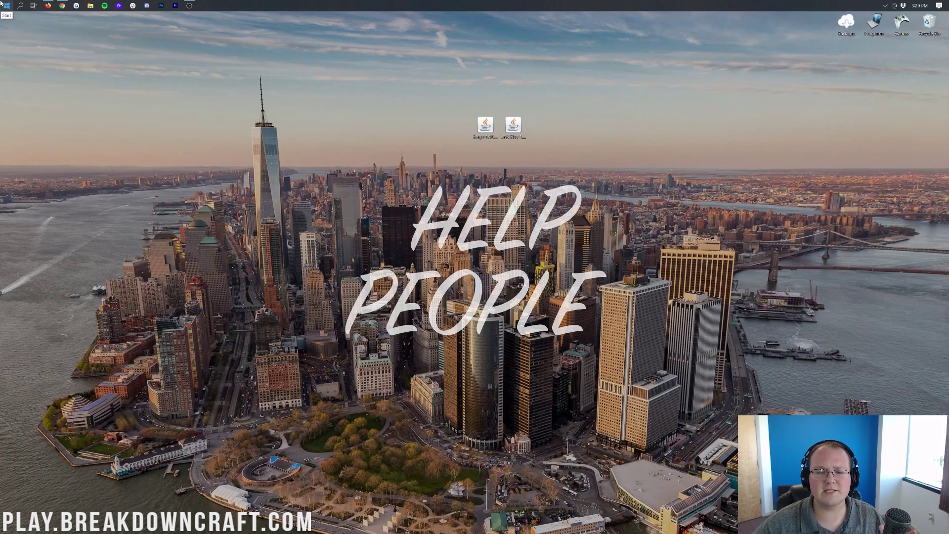
# Move both downloaded jars from the Downloads folder onto the desktop
pyautogui.click(1, 3)
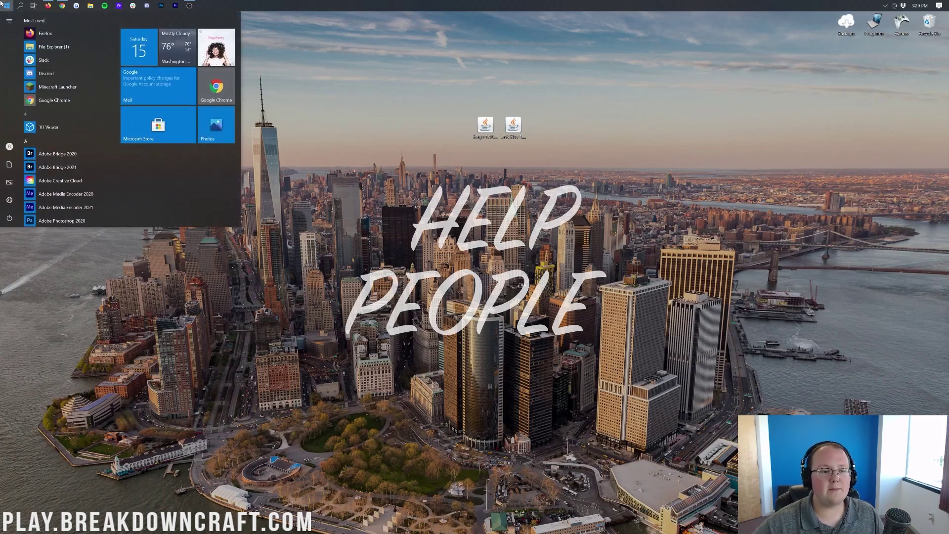
pyautogui.write('down')
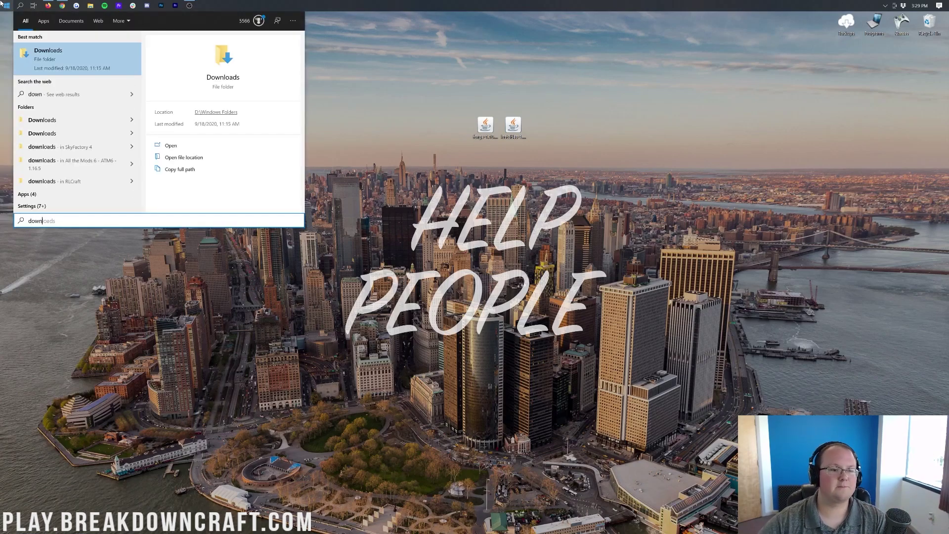
pyautogui.click(67, 57)
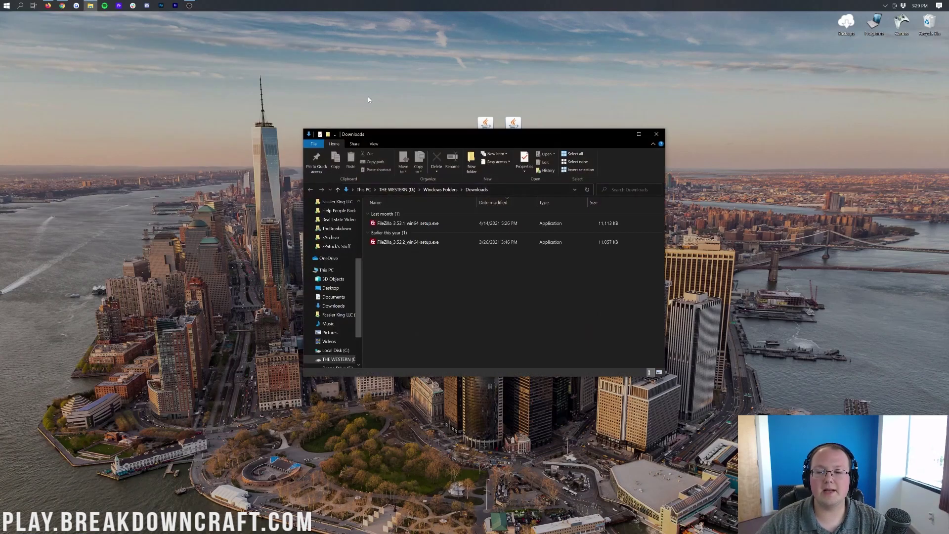
pyautogui.moveTo(368, 96); pyautogui.dragTo(487, 96)
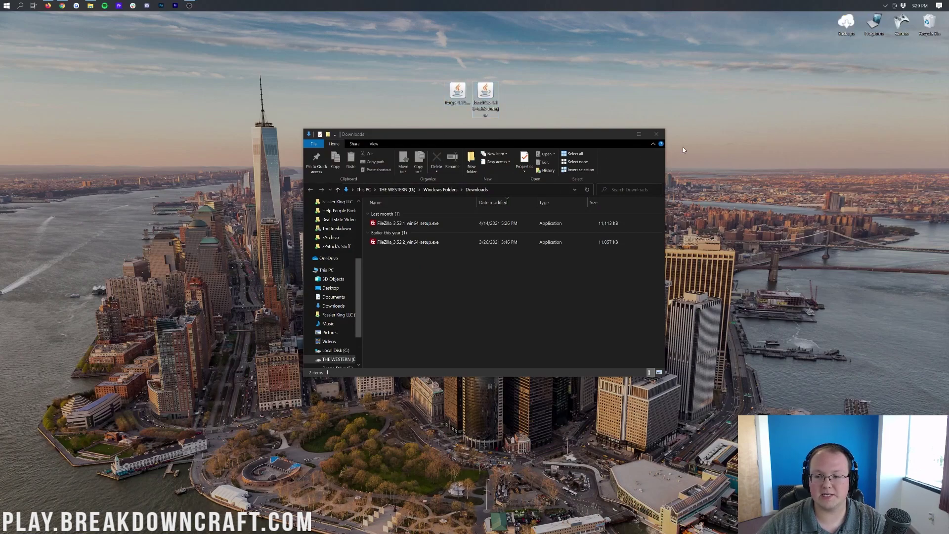
pyautogui.click(656, 134)
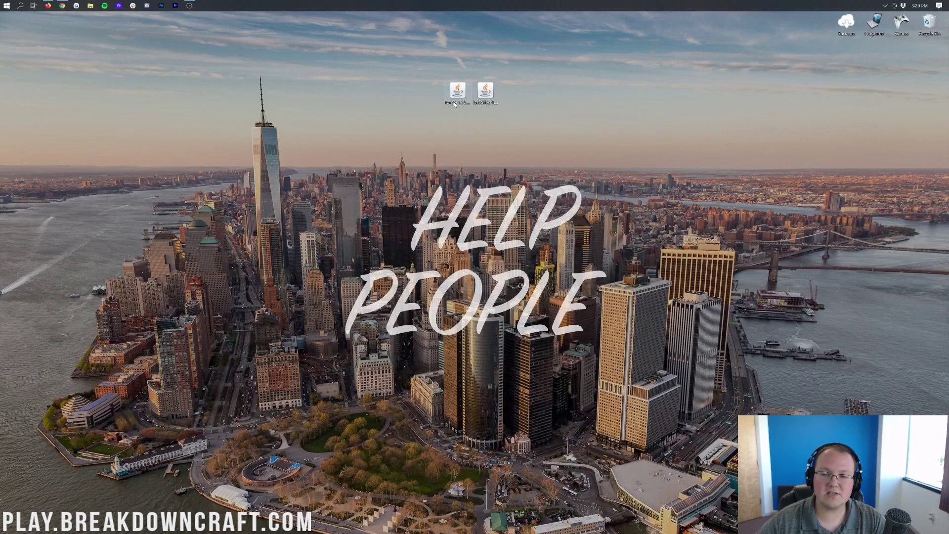
# Choose a program to open the Forge installer jar with
pyautogui.click(454, 104)
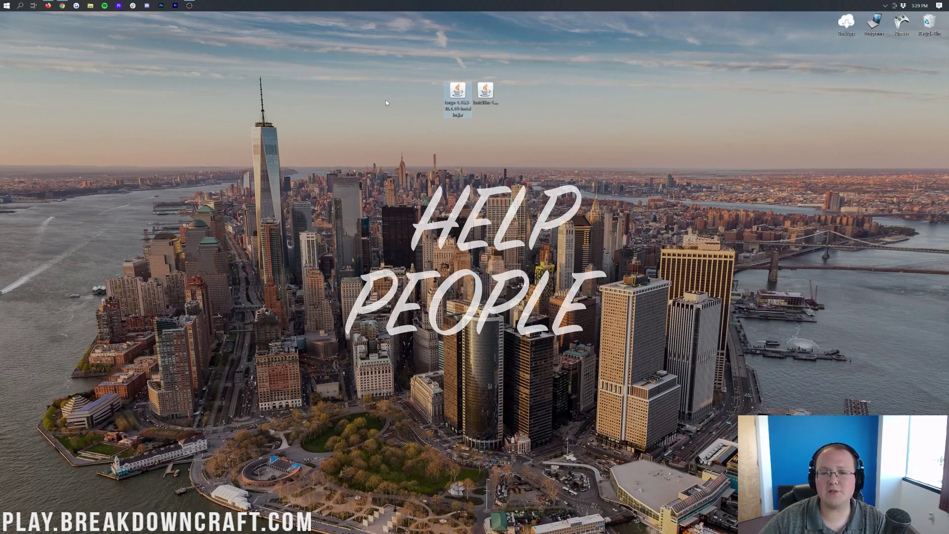
pyautogui.rightClick(463, 94)
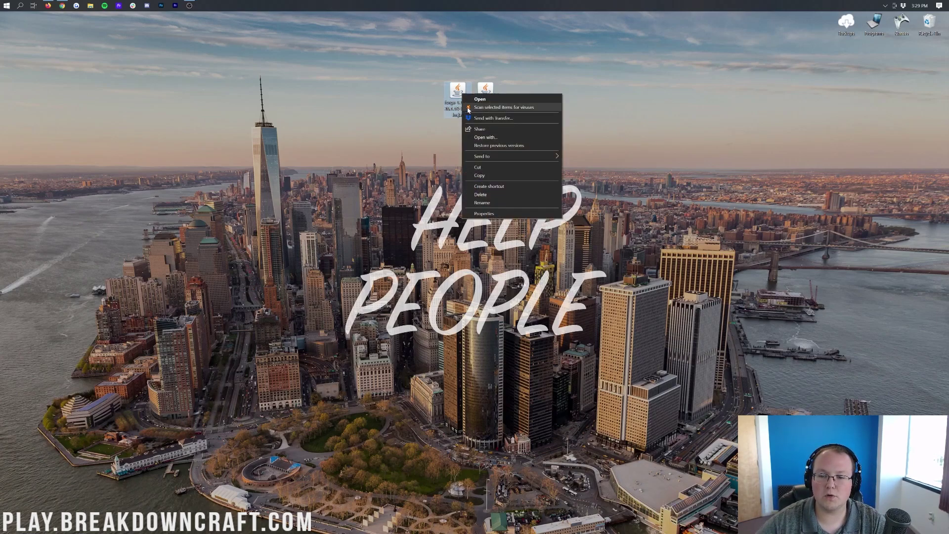
pyautogui.click(484, 137)
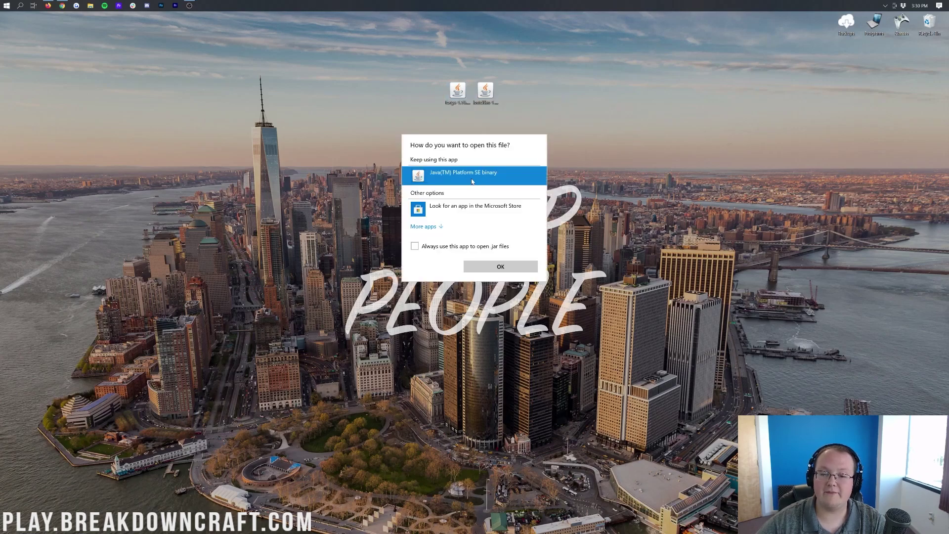
# Confirm opening the Forge installer with Java and read through the Java install article
pyautogui.click(479, 267)
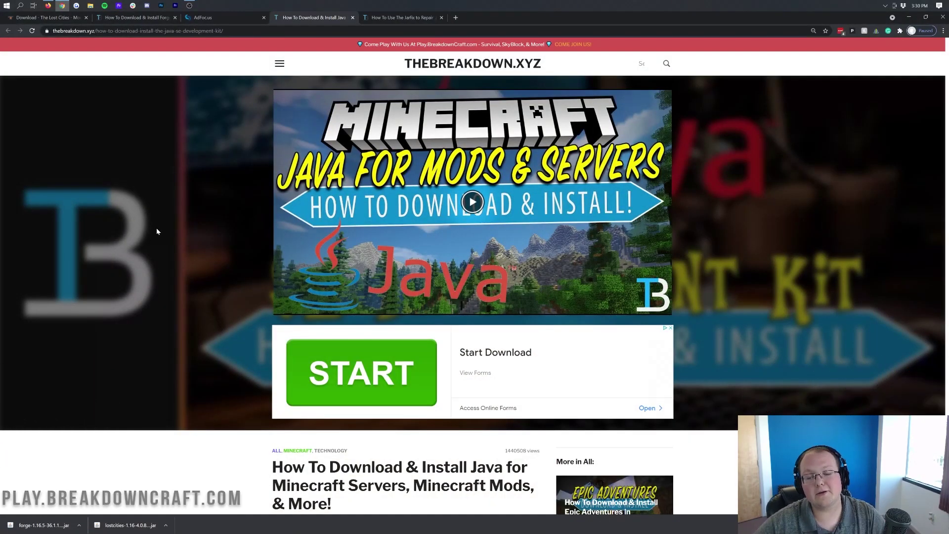
pyautogui.scroll(-5, 157, 232)
pyautogui.moveTo(413, 262); pyautogui.dragTo(530, 263)
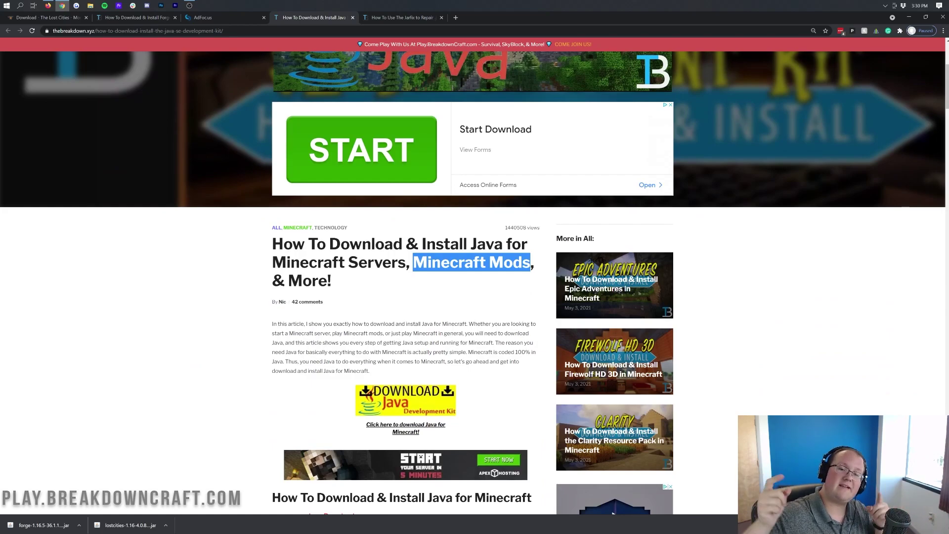
pyautogui.moveTo(482, 277); pyautogui.dragTo(331, 280)
pyautogui.scroll(1, 331, 280)
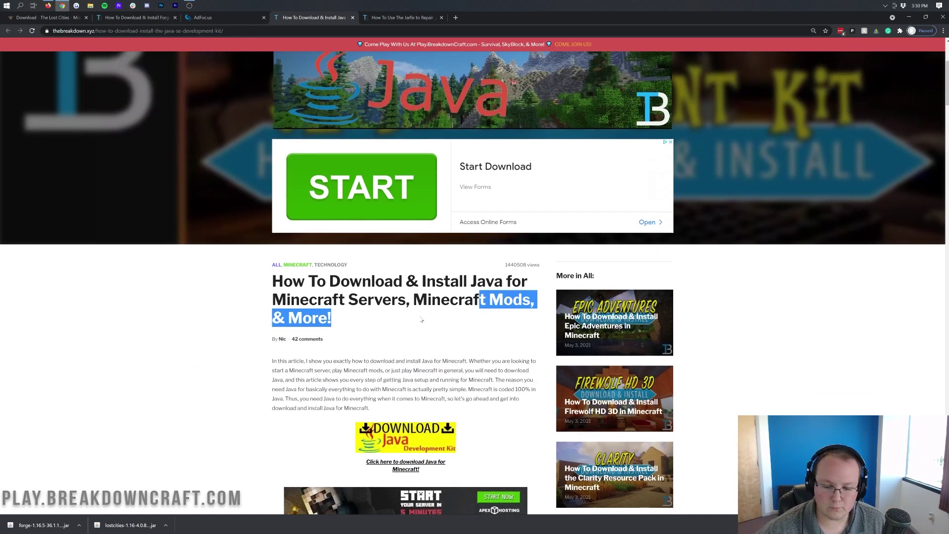
pyautogui.scroll(-6, 331, 280)
pyautogui.scroll(2, 332, 280)
pyautogui.scroll(4, 414, 376)
# Go to the Jarfix repair article, then minimize the browser to show the desktop
pyautogui.click(414, 376)
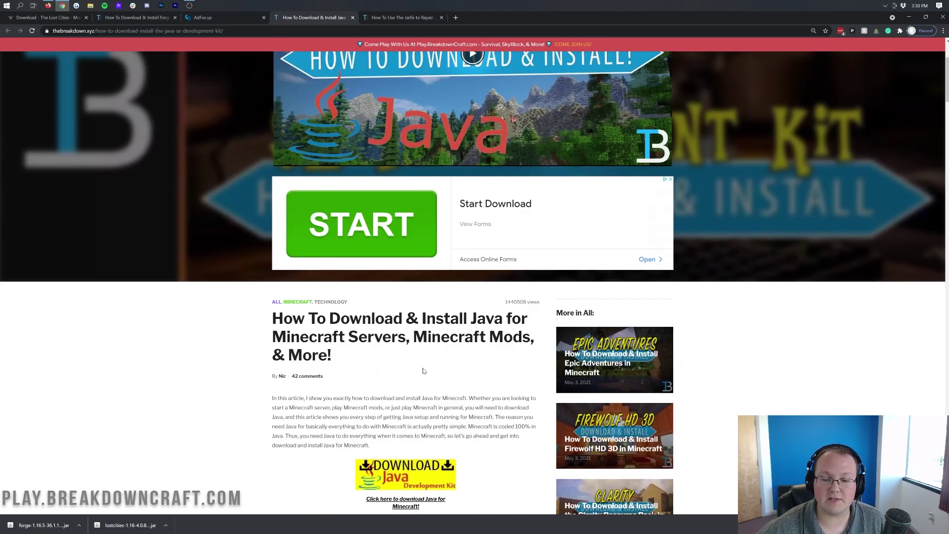
pyautogui.scroll(3, 414, 376)
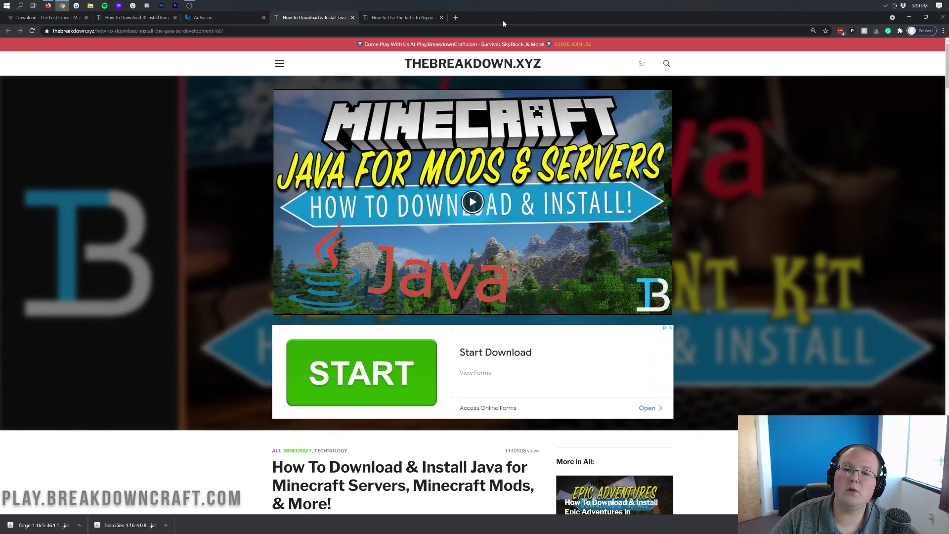
pyautogui.click(421, 17)
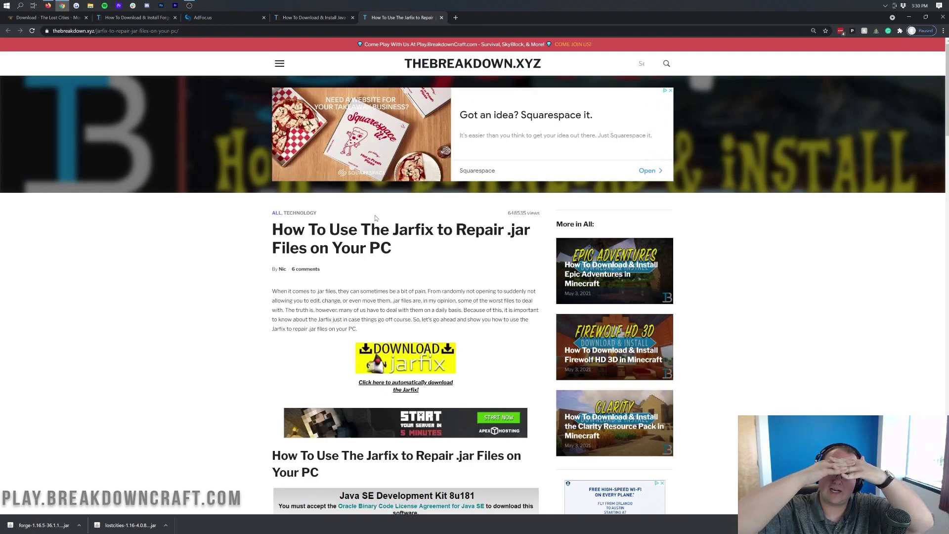
pyautogui.click(909, 17)
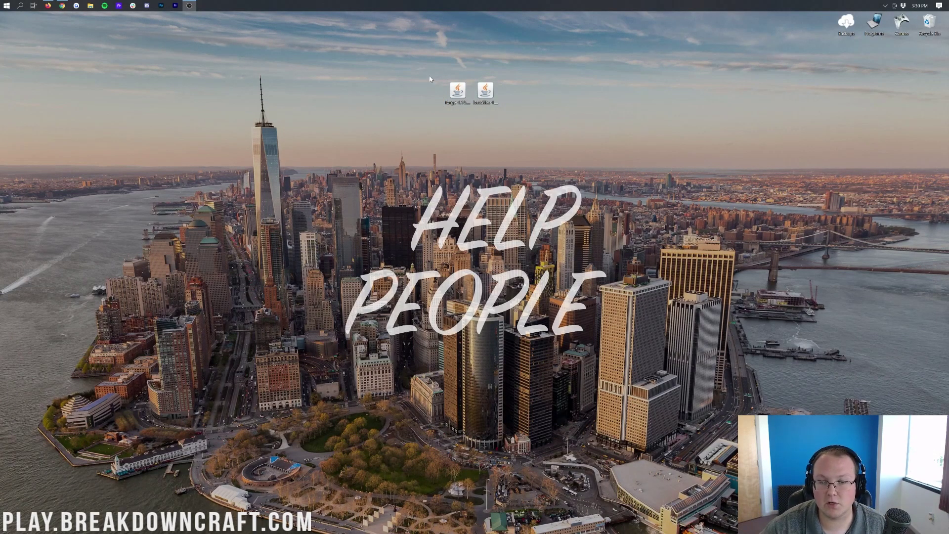
# Open the Forge installer jar with Java
pyautogui.click(457, 90)
pyautogui.rightClick(458, 88)
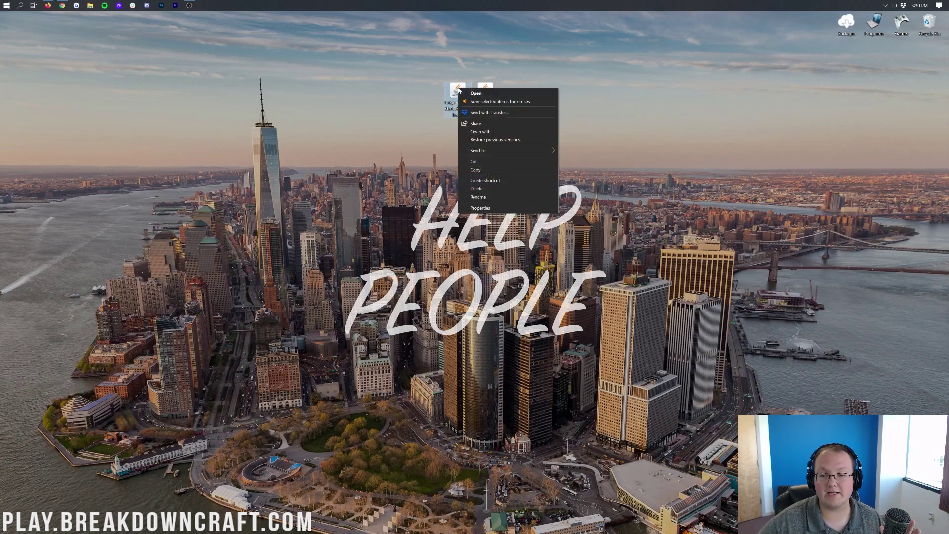
pyautogui.click(471, 131)
pyautogui.click(498, 268)
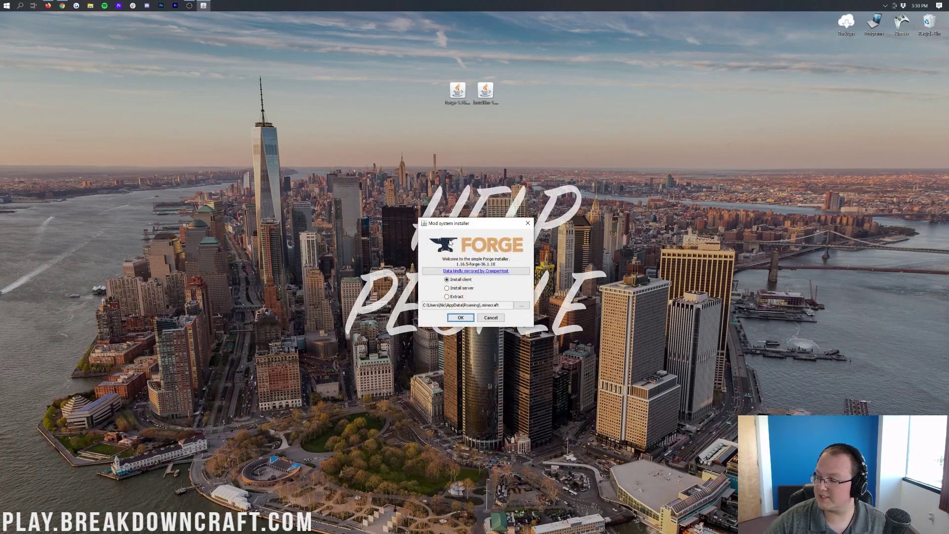
# Install the Forge client, dismiss the completion message and delete the installer to the Recycle Bin
pyautogui.click(471, 281)
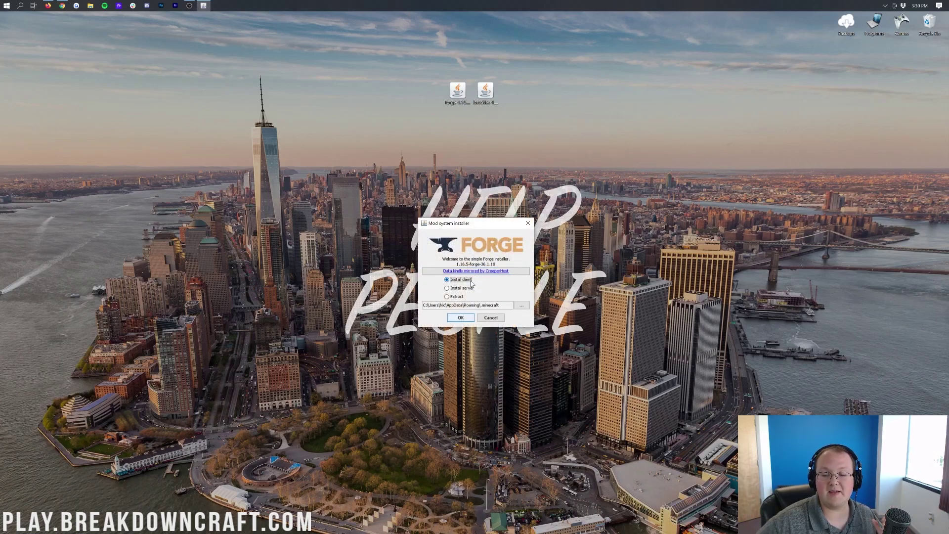
pyautogui.click(460, 317)
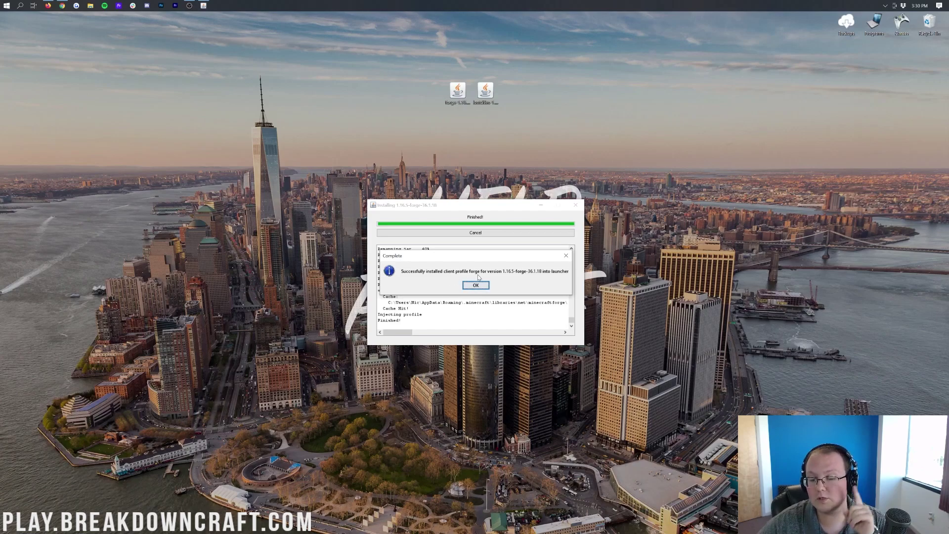
pyautogui.click(476, 287)
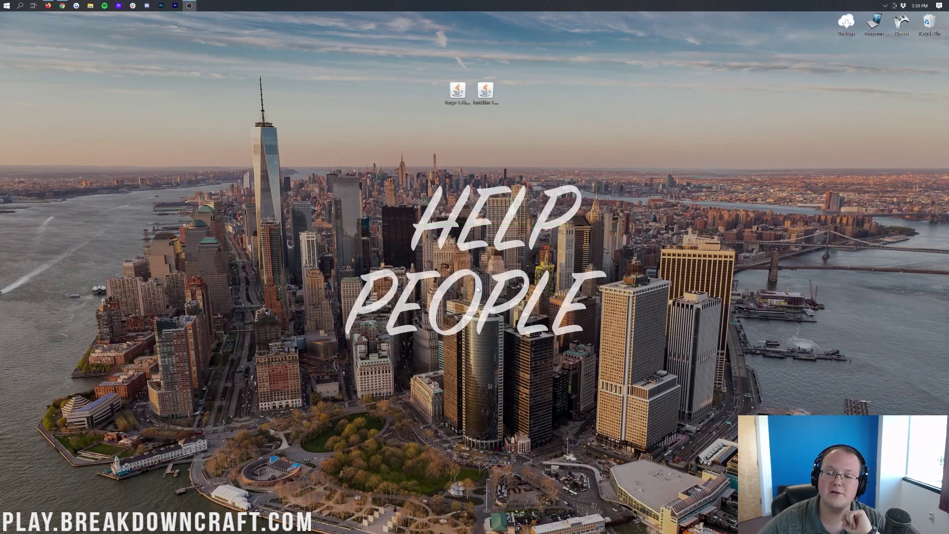
pyautogui.moveTo(458, 92); pyautogui.dragTo(929, 24)
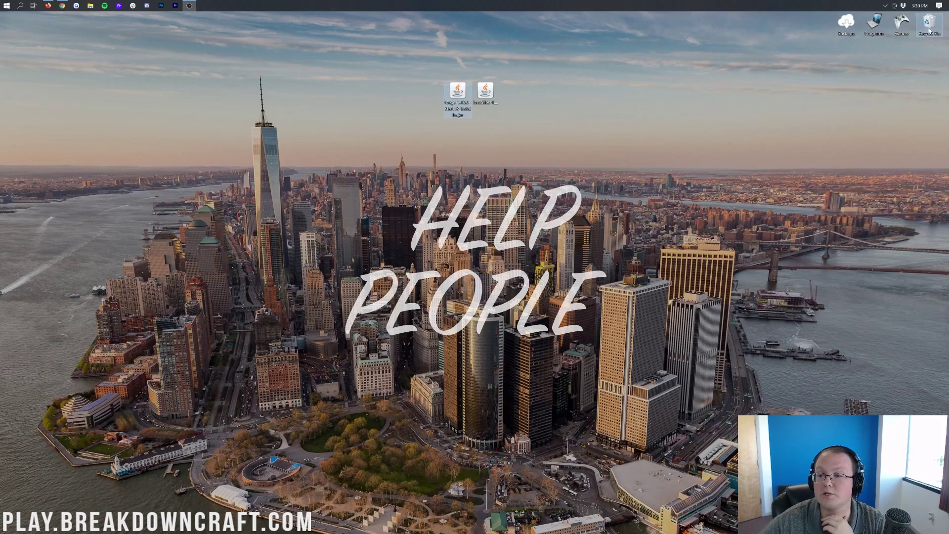
pyautogui.click(3, 4)
# Launch Minecraft Launcher via 'min' search and select the forge 1.16.5-forge-36.1.18 installation
pyautogui.write('min')
pyautogui.press('Return')
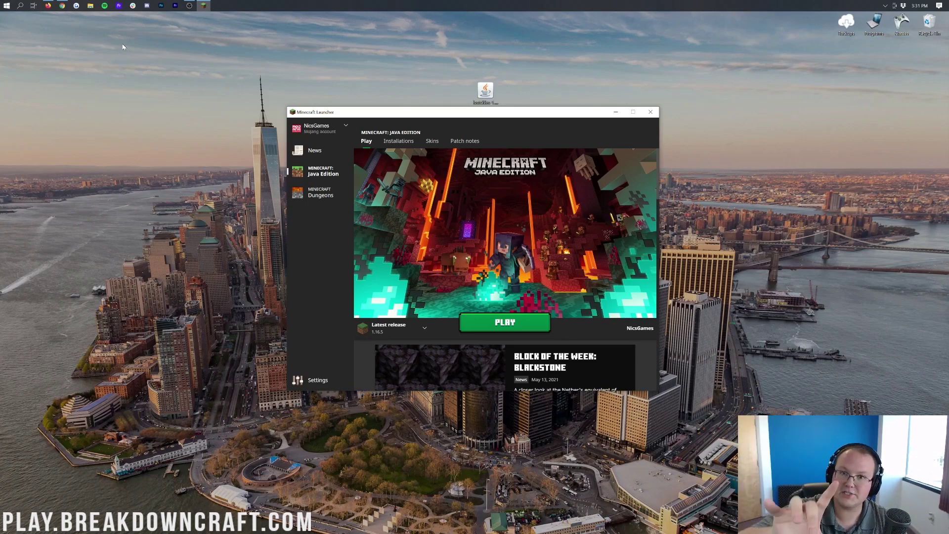
pyautogui.click(411, 336)
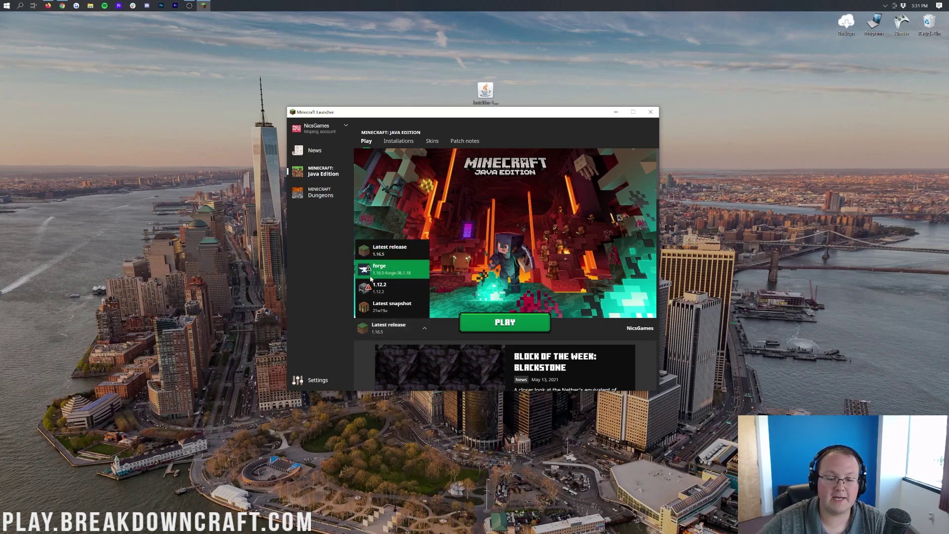
pyautogui.click(398, 277)
pyautogui.click(500, 328)
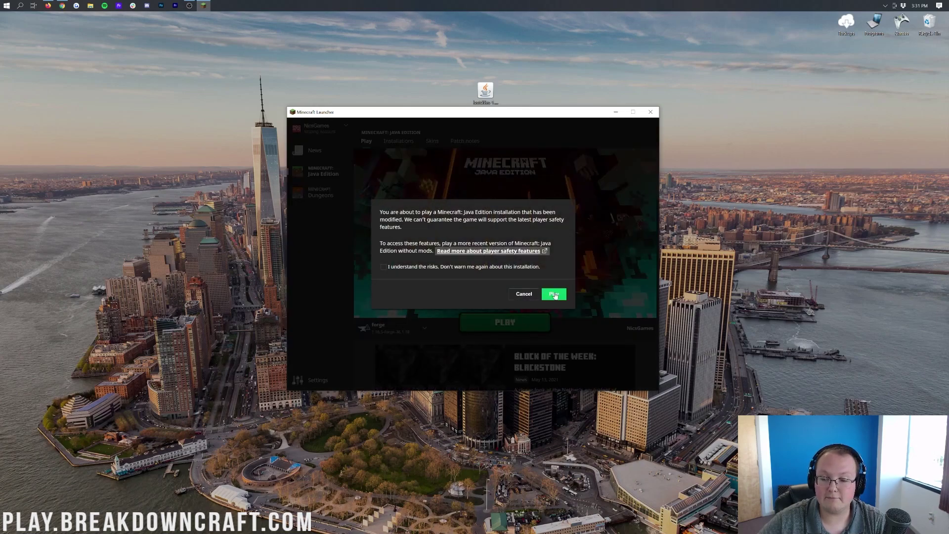
pyautogui.click(514, 296)
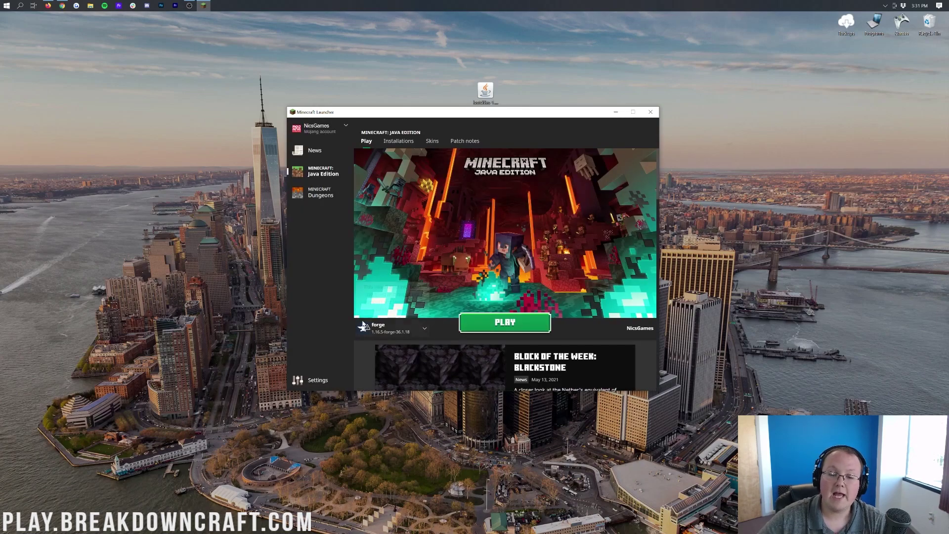
pyautogui.moveTo(371, 327)
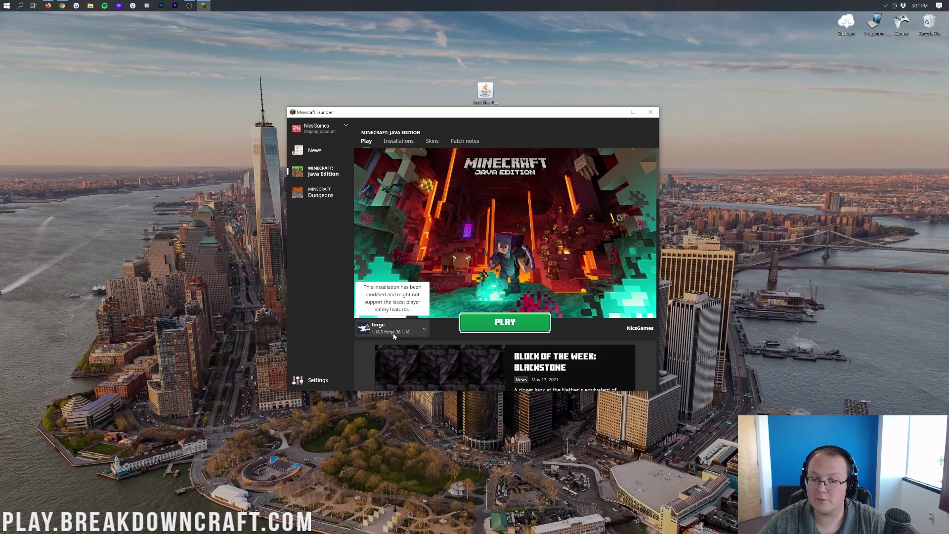
# Check the Installations list with modded installations shown, then start a new installation
pyautogui.click(395, 143)
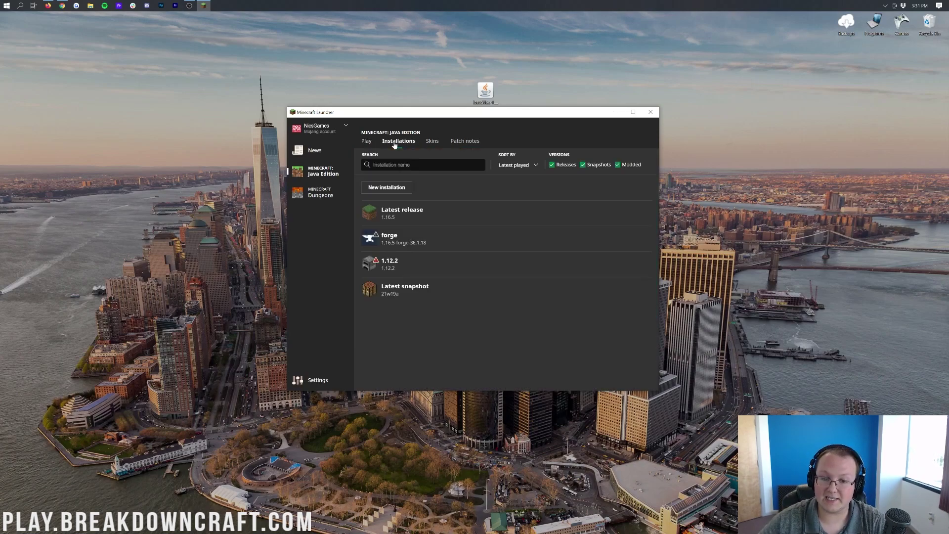
pyautogui.click(618, 165)
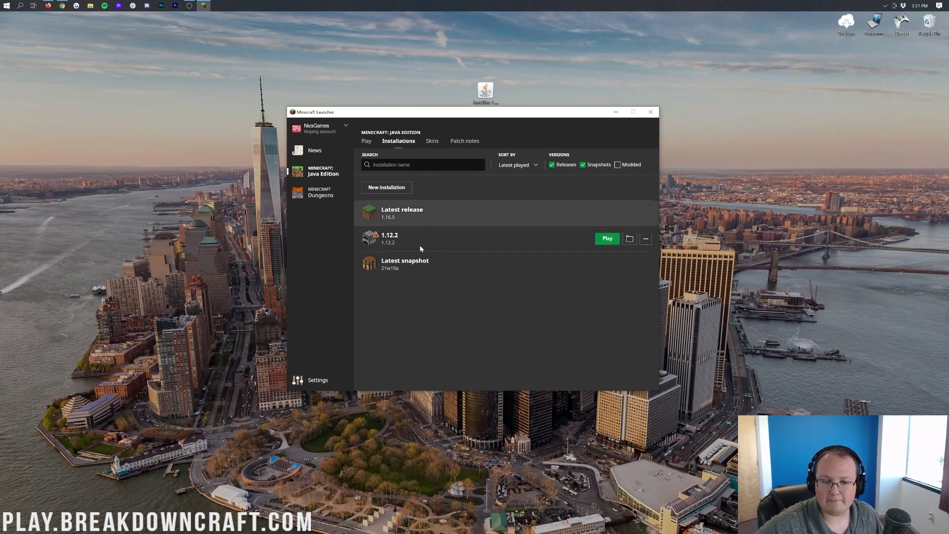
pyautogui.click(618, 164)
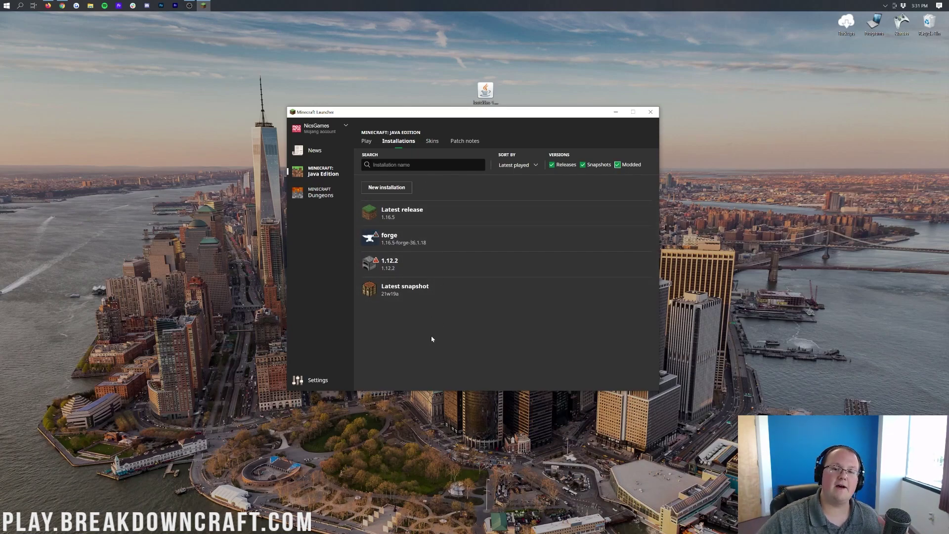
pyautogui.moveTo(389, 250)
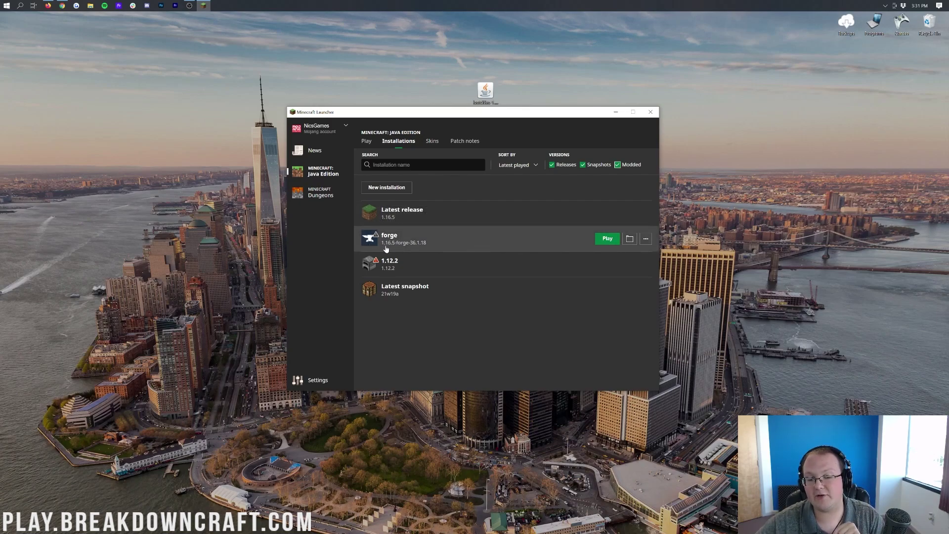
pyautogui.click(386, 187)
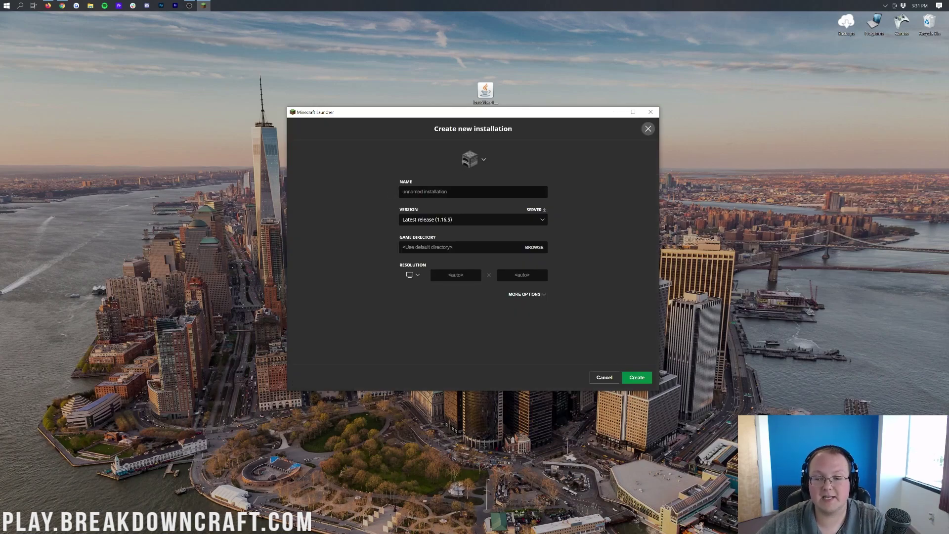
# Name the new installation Play.BreakdownCraft.com and select version 1.16.5-forge-36.1.18
pyautogui.write('Play.Br')
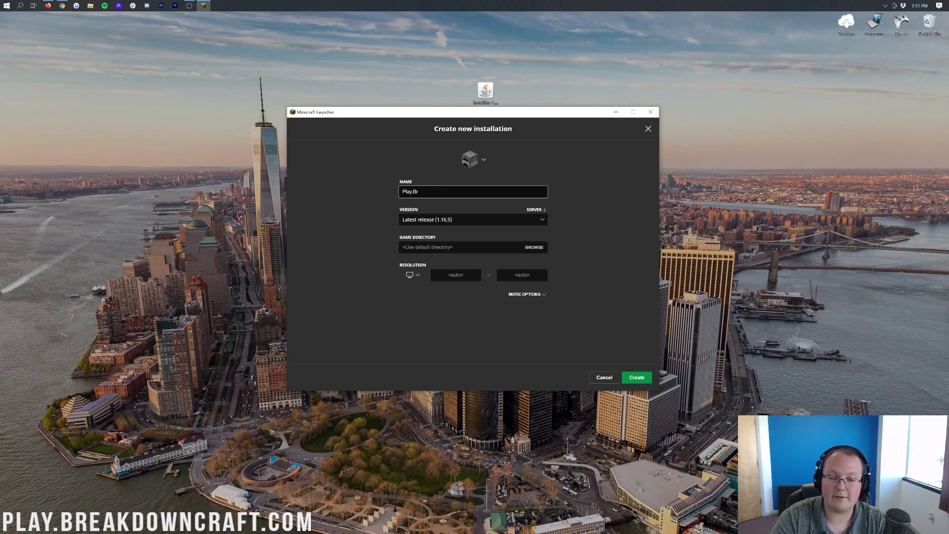
pyautogui.write('eakdownCraft.com')
pyautogui.hotkey('ctrl', 'a')
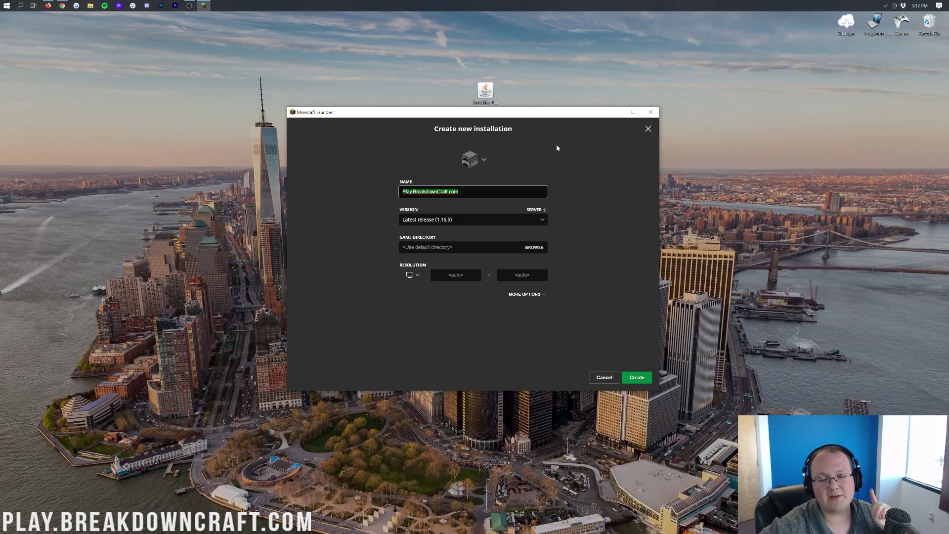
pyautogui.click(427, 220)
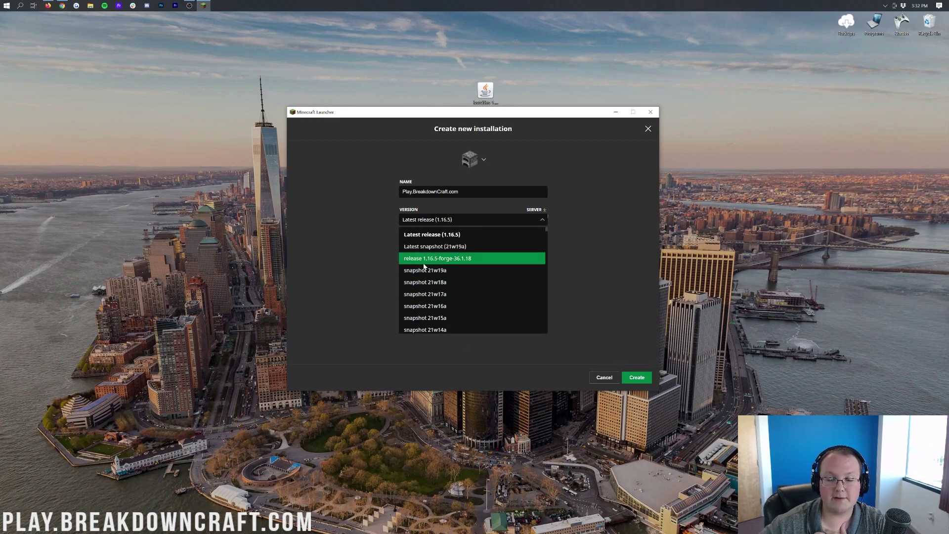
pyautogui.click(424, 258)
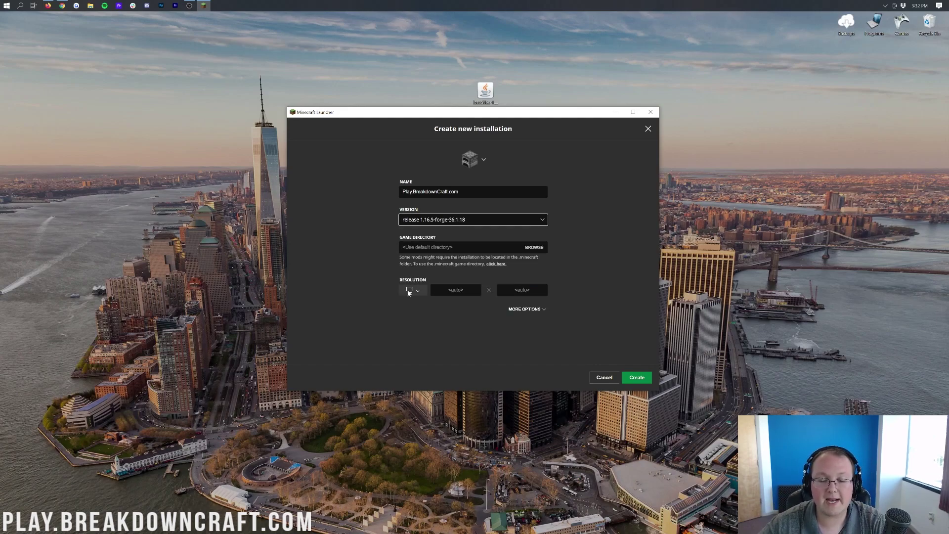
# Set the installation's resolution to 1920×1080 and create it
pyautogui.click(410, 289)
pyautogui.click(413, 262)
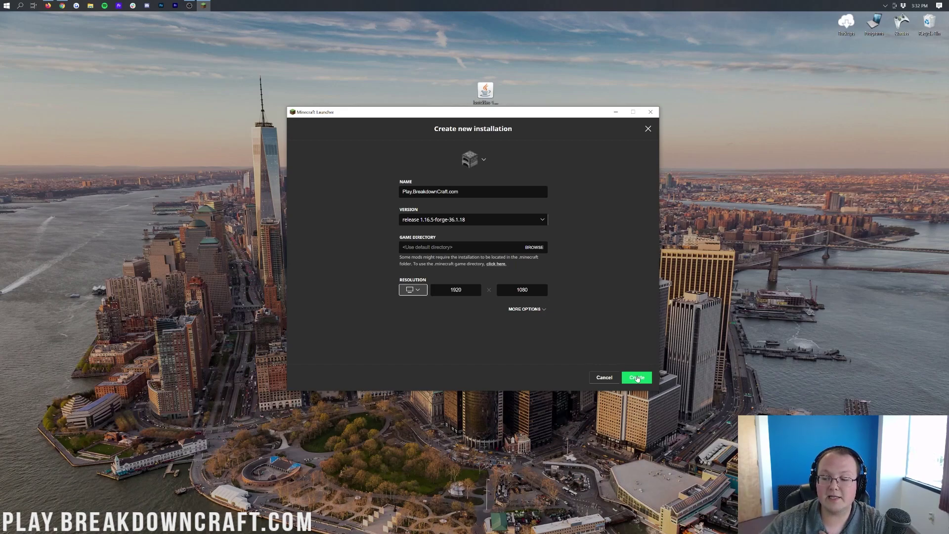
pyautogui.click(637, 377)
pyautogui.moveTo(396, 319)
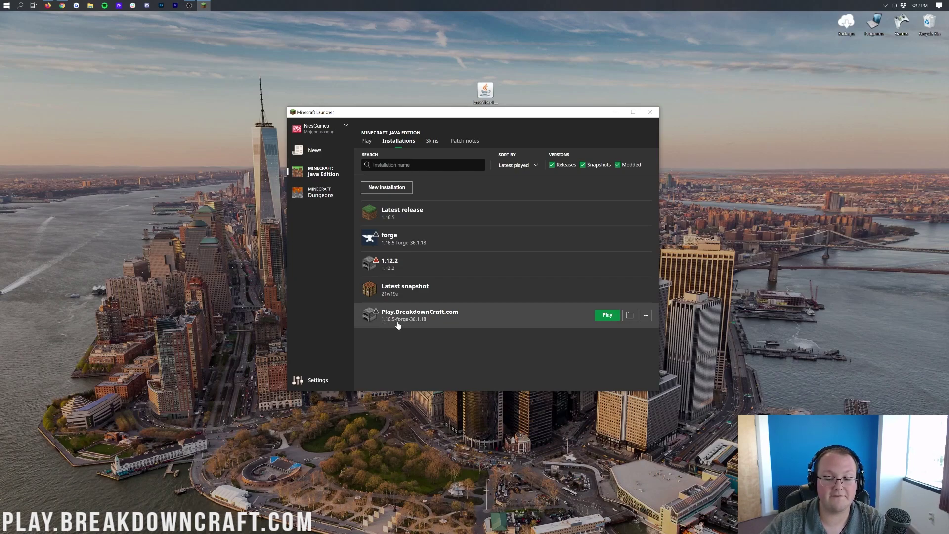
# Launch Play.BreakdownCraft.com, accepting the modified-installation risks warning
pyautogui.click(603, 317)
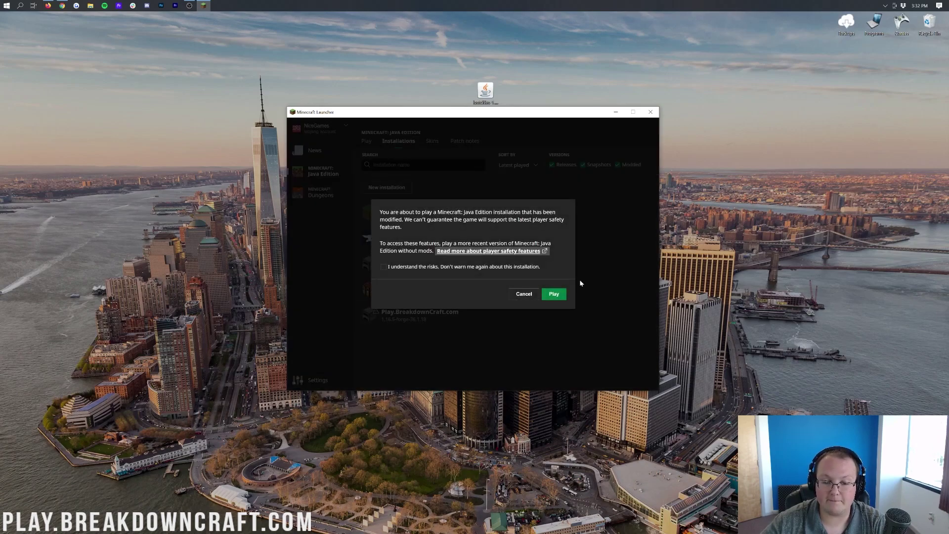
pyautogui.click(384, 266)
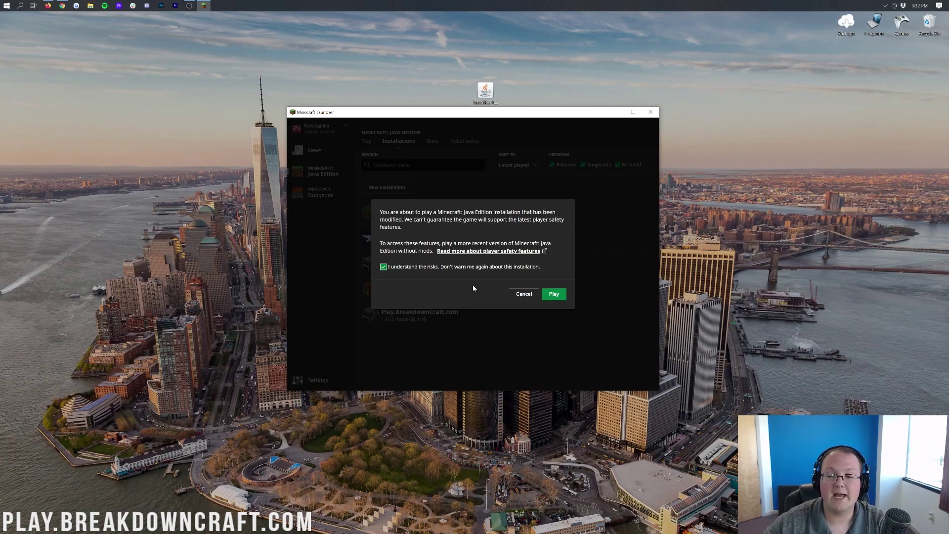
pyautogui.click(556, 292)
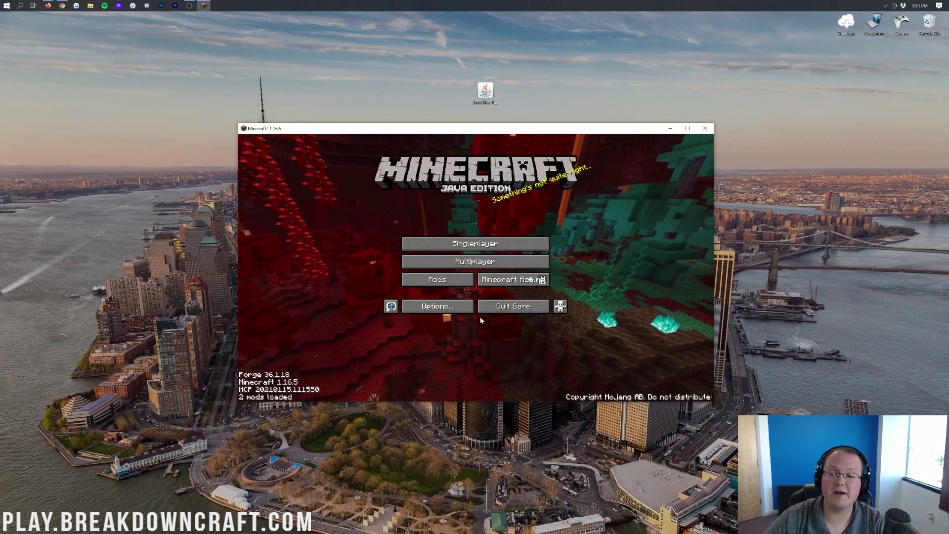
# Copy the lostcities 1.16-4.0.8 beta jar into the game's mods folder from the Mods screen
pyautogui.click(436, 280)
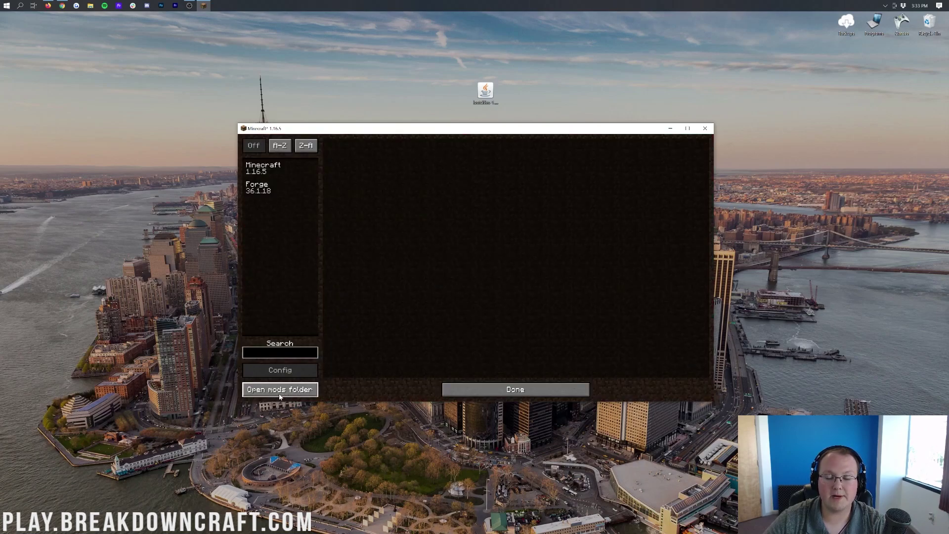
pyautogui.click(452, 389)
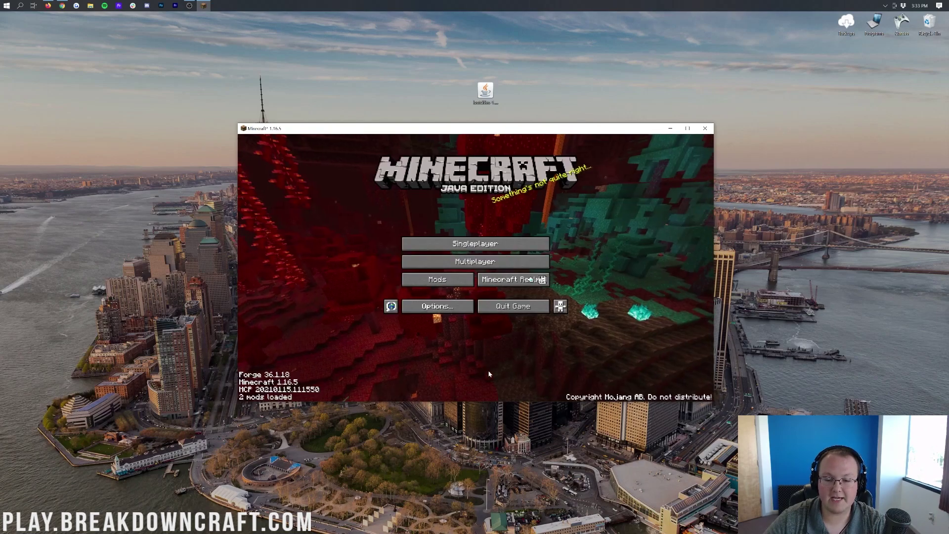
pyautogui.click(451, 281)
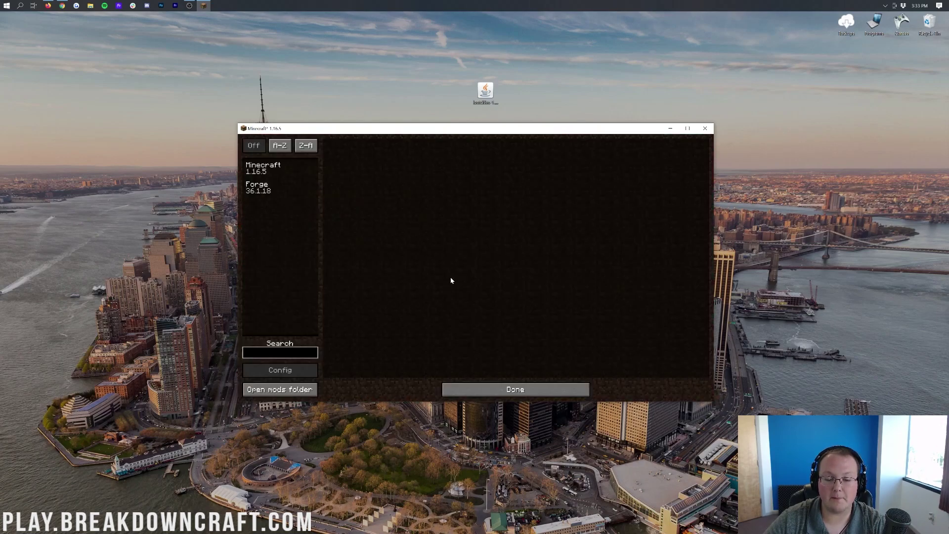
pyautogui.click(293, 394)
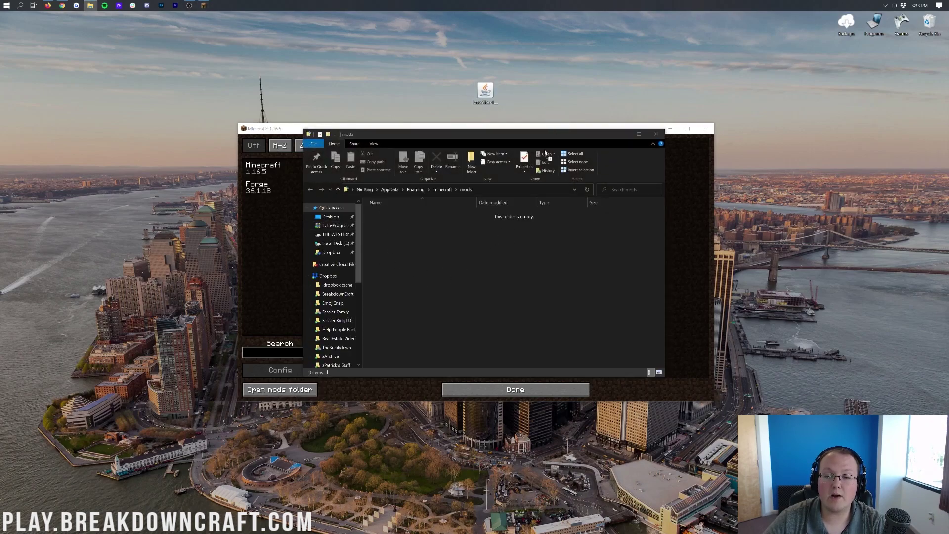
pyautogui.moveTo(455, 279); pyautogui.dragTo(455, 279)
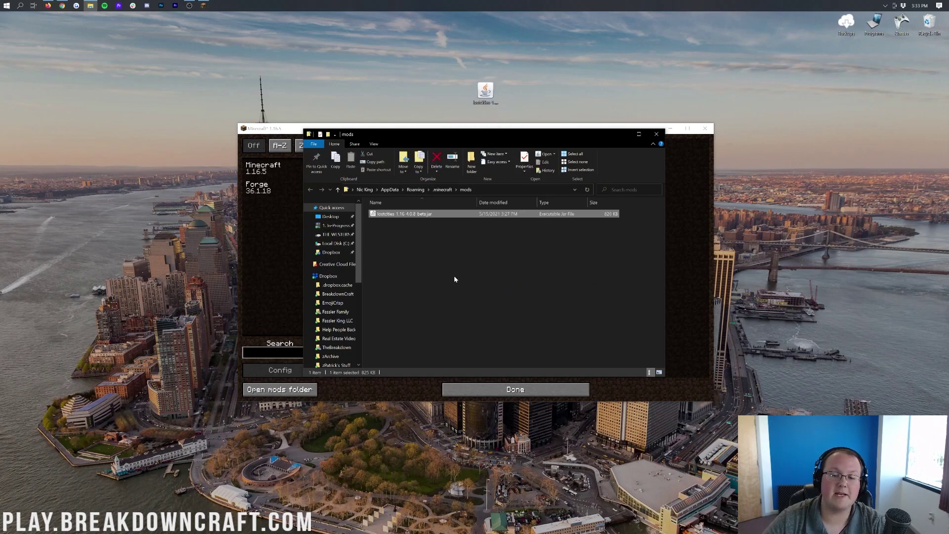
pyautogui.click(656, 134)
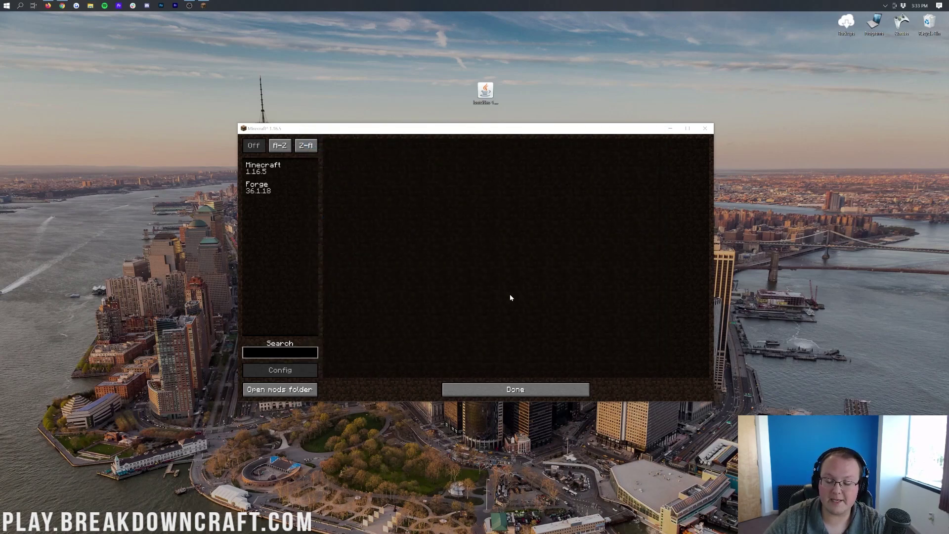
# Quit Minecraft to the desktop and reopen the Minecraft Launcher via search
pyautogui.click(518, 389)
pyautogui.click(530, 313)
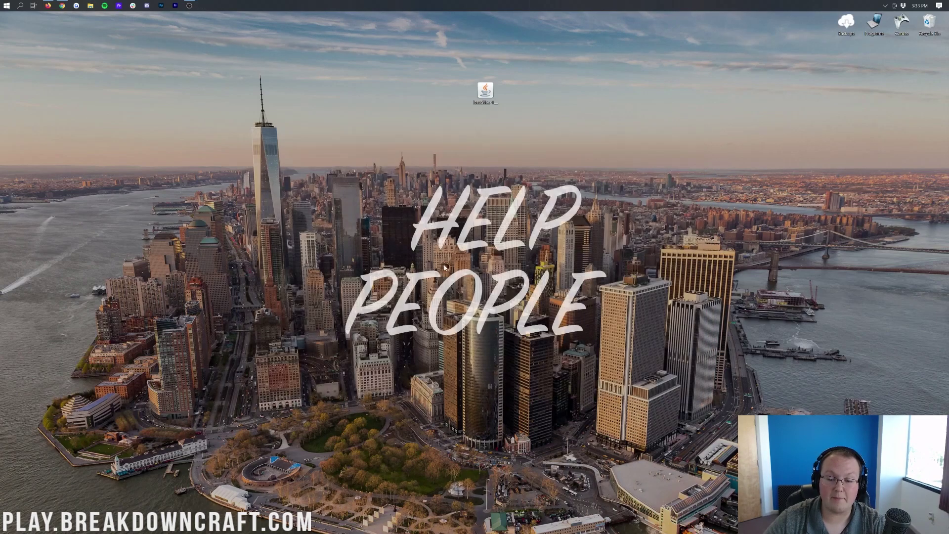
pyautogui.click(5, 5)
pyautogui.write('minecraft')
pyautogui.press('Return')
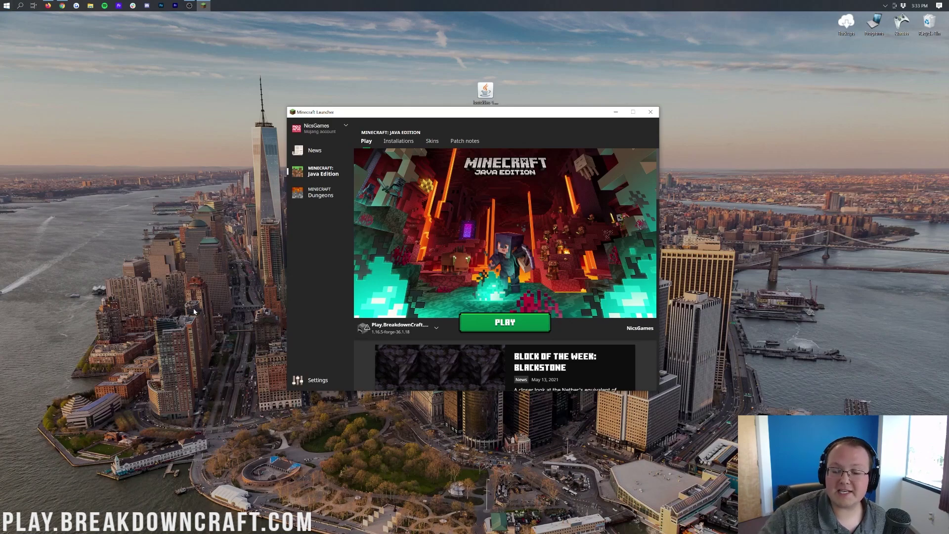
# Select the Play.BreakdownCraft.com installation in the launcher and start the game
pyautogui.click(436, 330)
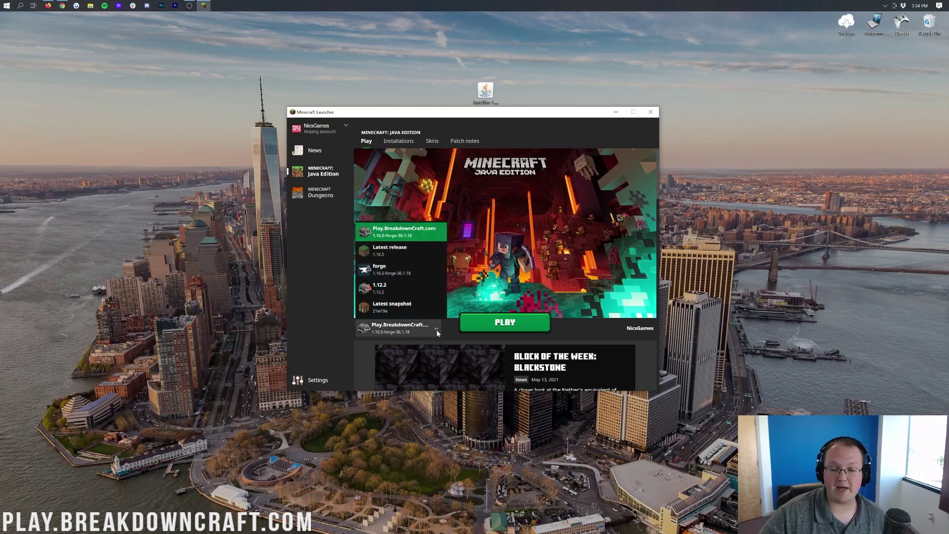
pyautogui.click(406, 229)
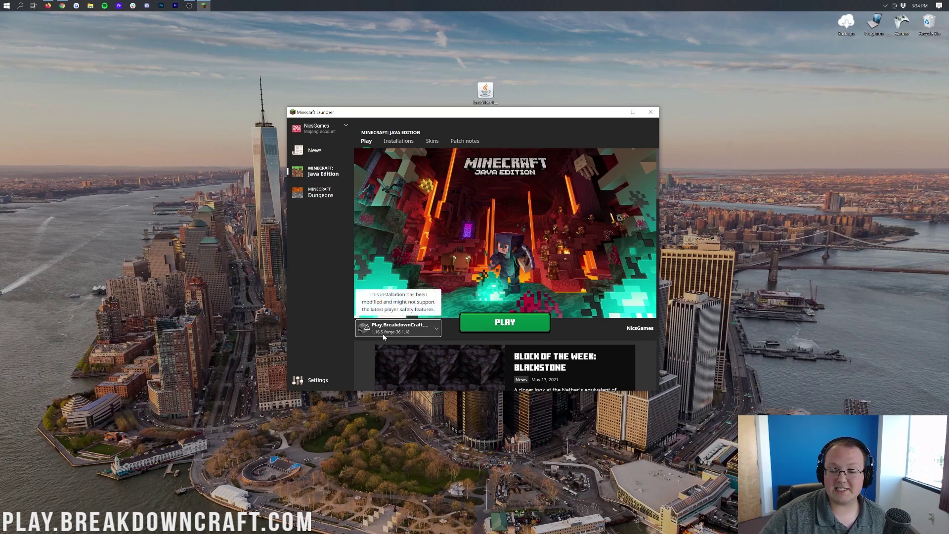
pyautogui.click(504, 323)
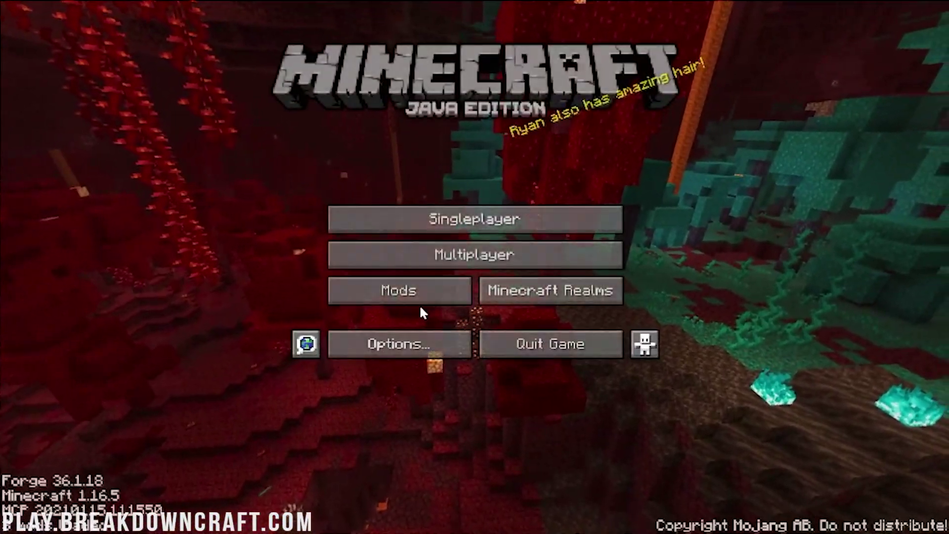
# Check the mods list to confirm the LostCities mod is loaded
pyautogui.click(422, 299)
pyautogui.click(72, 123)
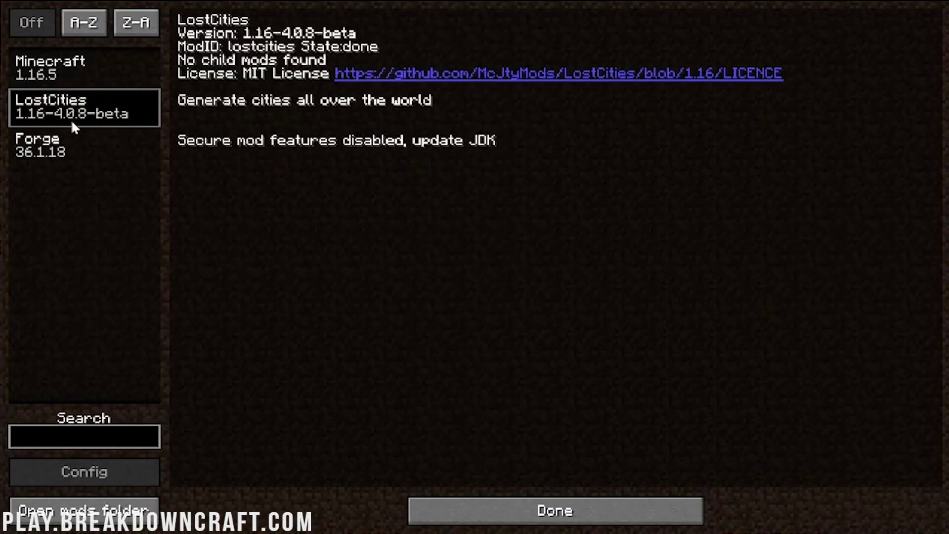
pyautogui.click(534, 503)
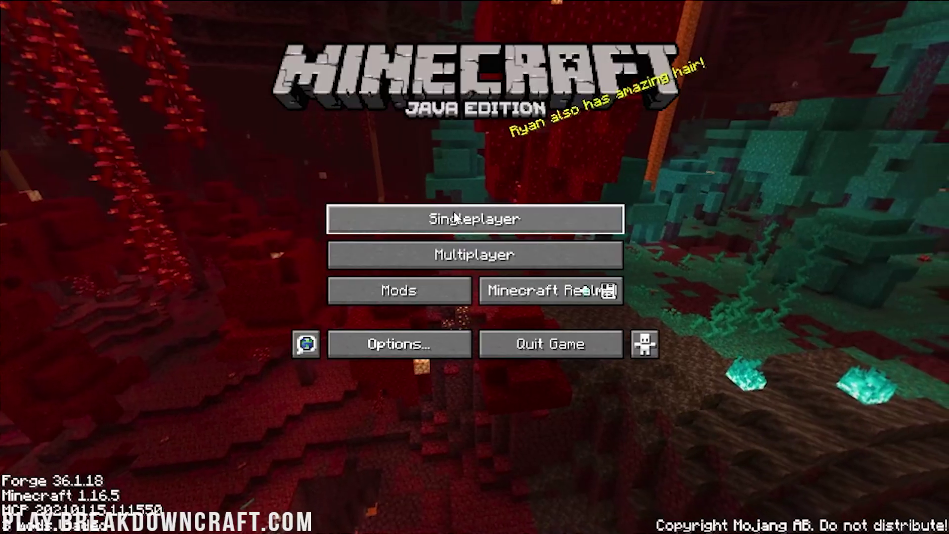
# Start a new world named 'Lost Cities Video' in Creative and view More World Options
pyautogui.click(453, 209)
pyautogui.scroll(-1, 453, 232)
pyautogui.scroll(1, 377, 230)
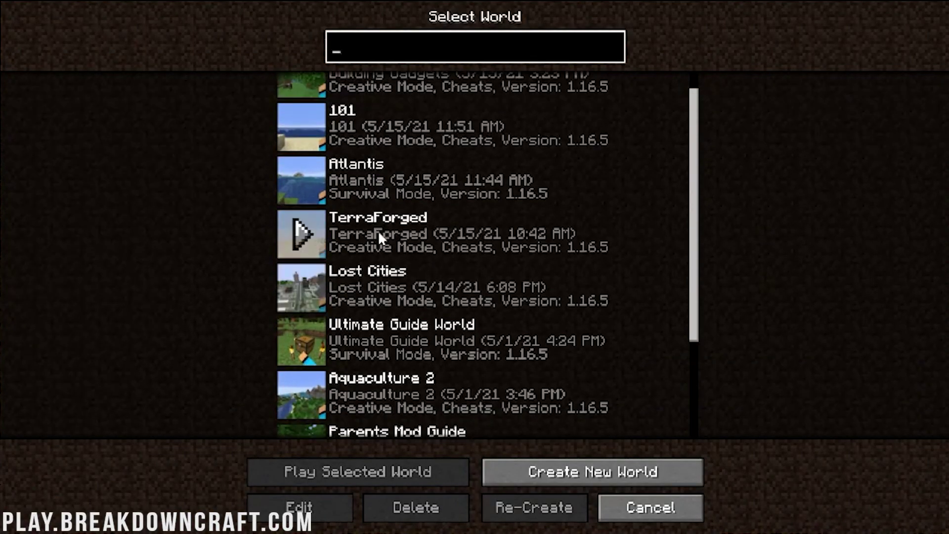
pyautogui.click(621, 472)
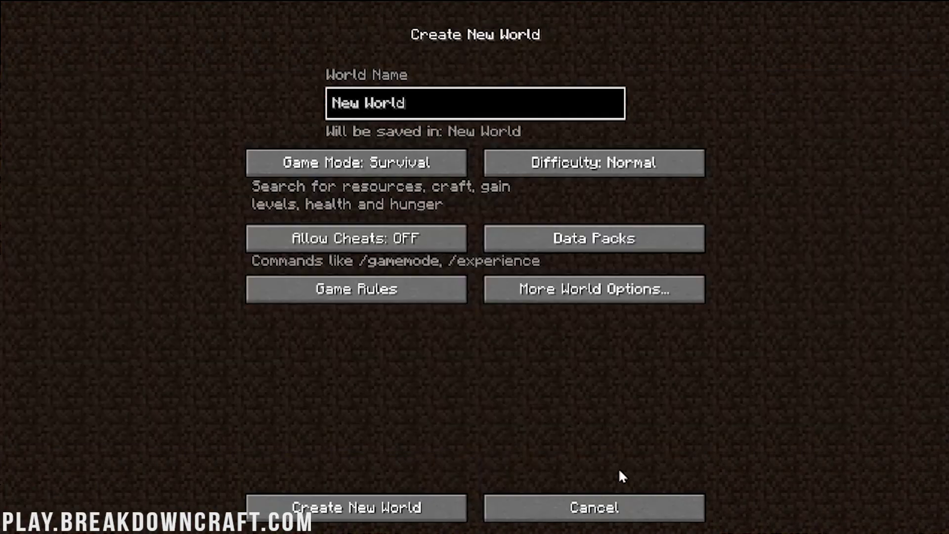
pyautogui.hotkey('ctrl', 'a')
pyautogui.write('L')
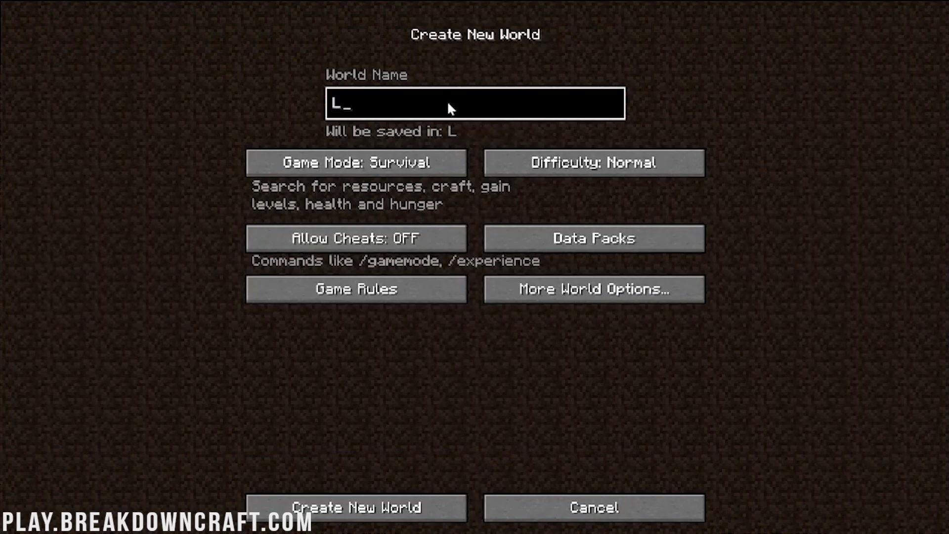
pyautogui.write('ost Cities Video')
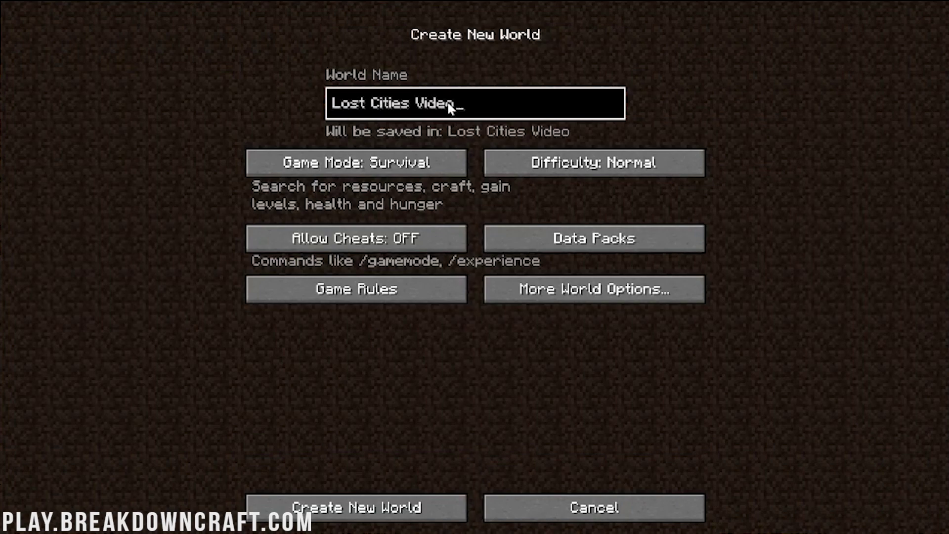
pyautogui.click(438, 164)
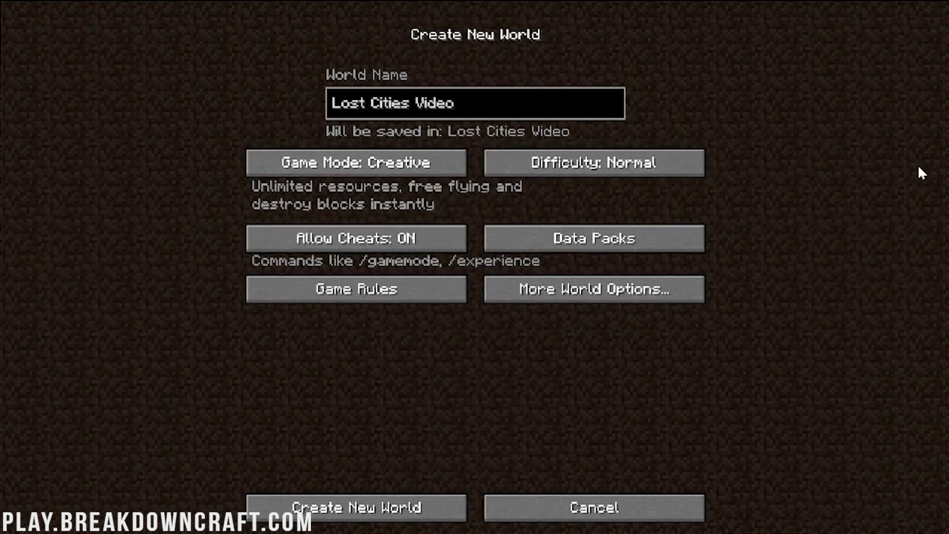
pyautogui.click(542, 297)
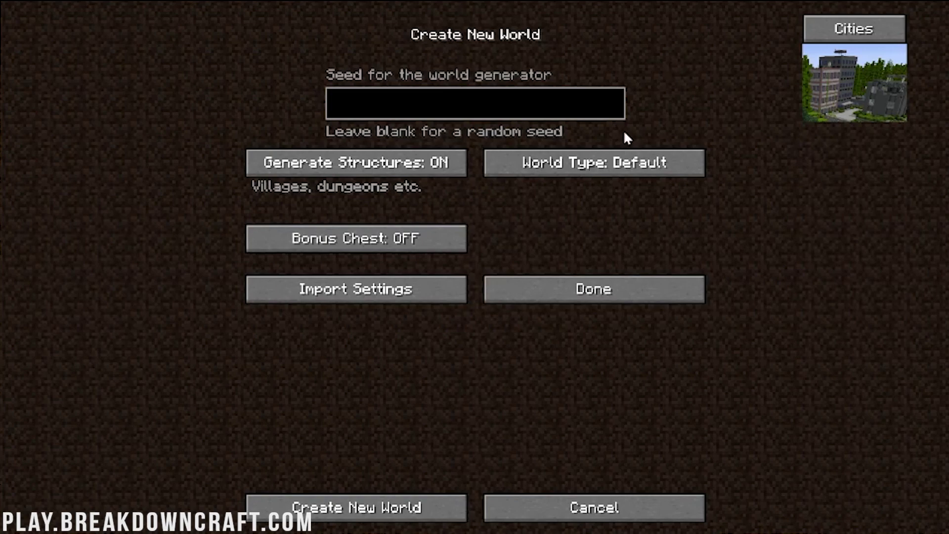
# Restart world creation, re-enter 'Lost Cities Video', set Creative, and reopen More World Options
pyautogui.click(534, 508)
pyautogui.click(512, 472)
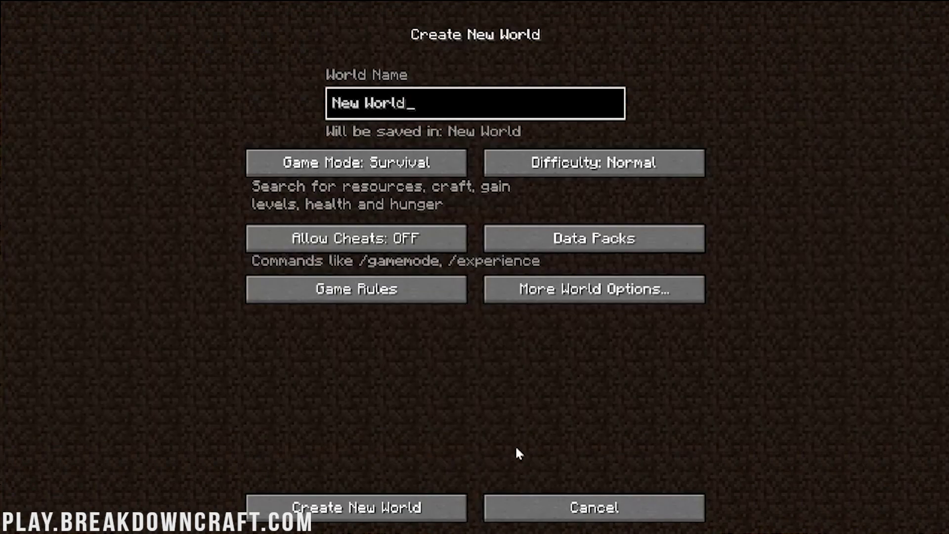
pyautogui.hotkey('ctrl', 'a')
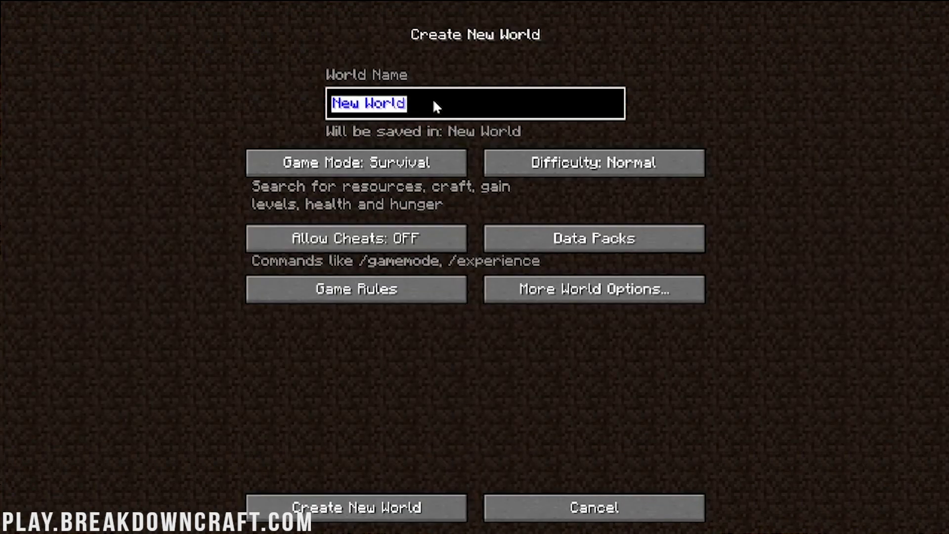
pyautogui.write('Lost Cities Video')
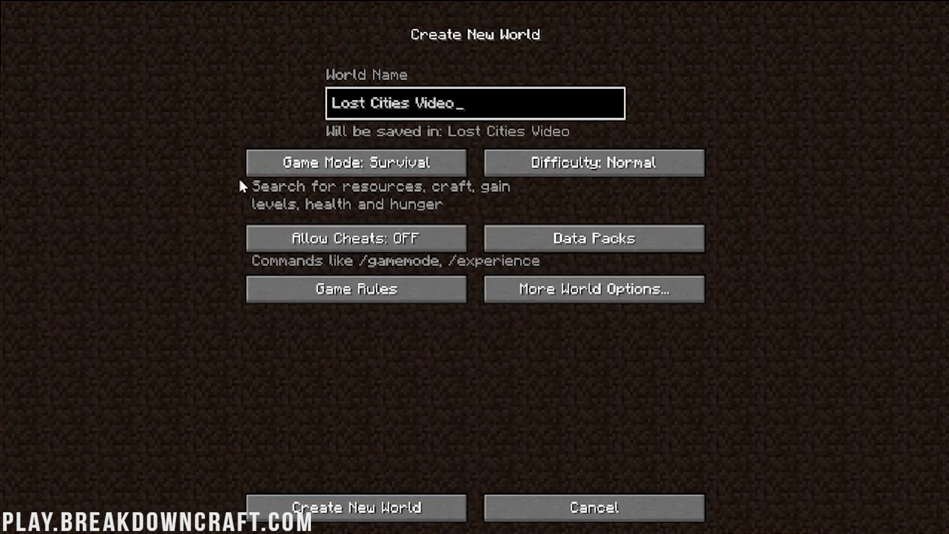
pyautogui.click(389, 172)
pyautogui.click(390, 172)
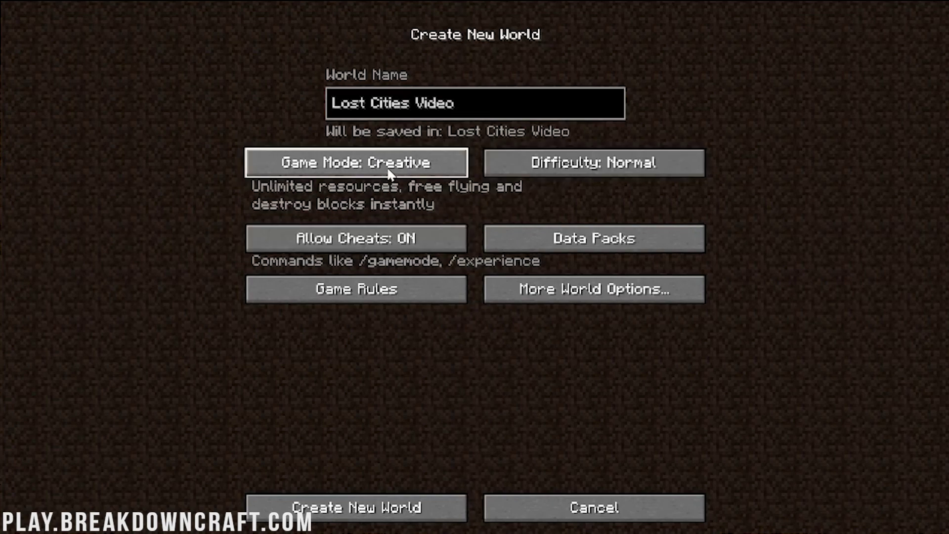
pyautogui.click(566, 297)
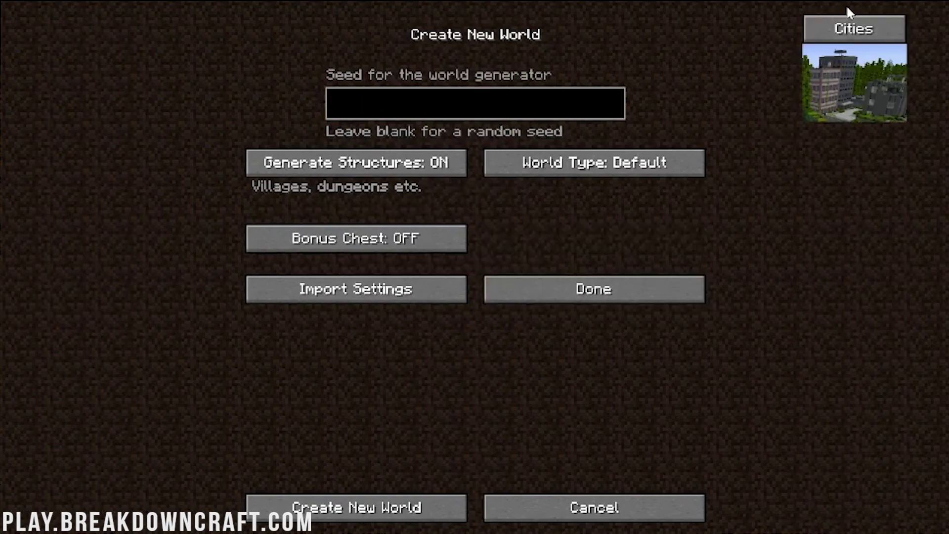
# Browse the Lost Cities city profiles, from default through ancient, cavern, safe and wasteland
pyautogui.click(862, 35)
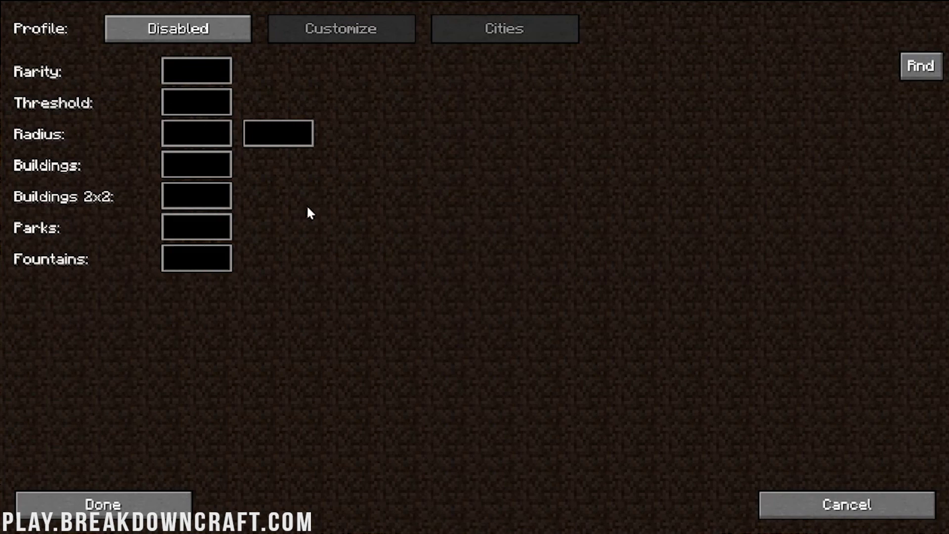
pyautogui.click(202, 33)
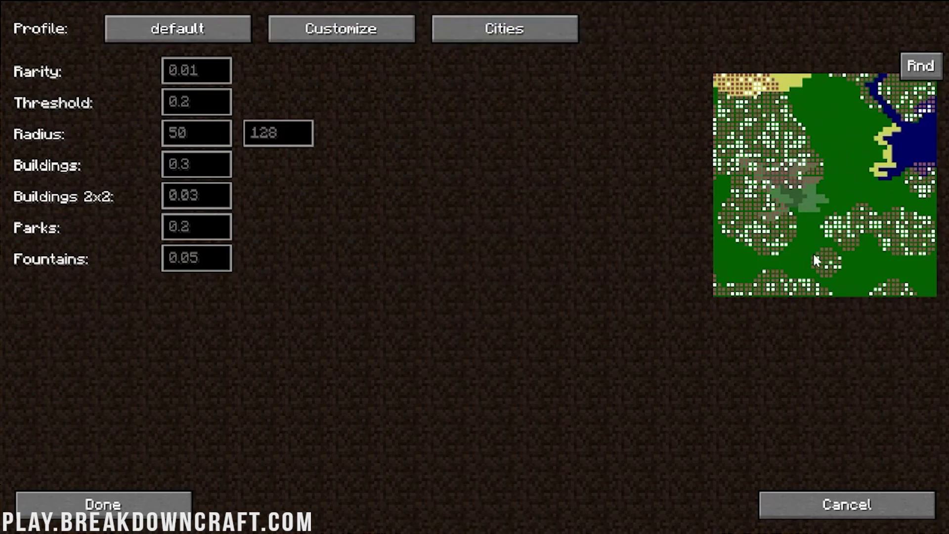
pyautogui.click(137, 32)
pyautogui.click(173, 29)
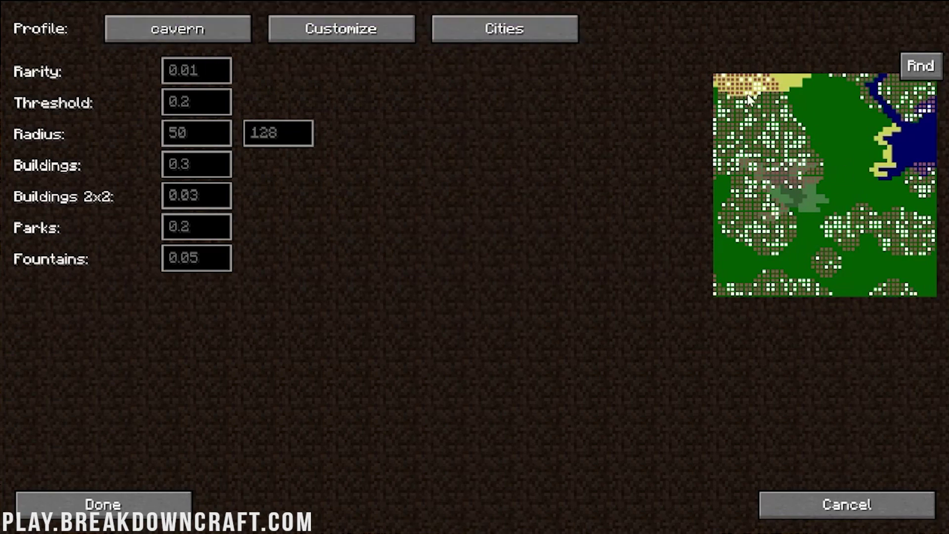
pyautogui.click(192, 40)
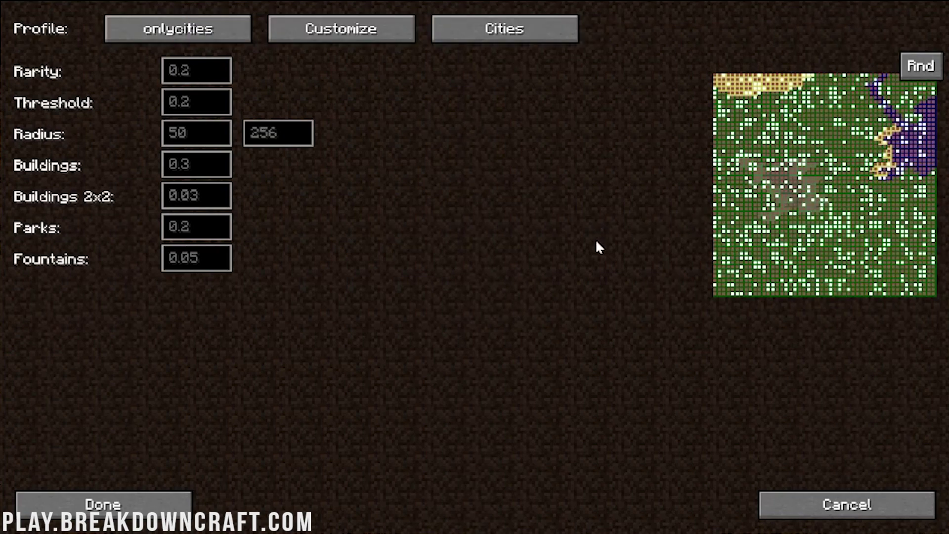
pyautogui.click(175, 34)
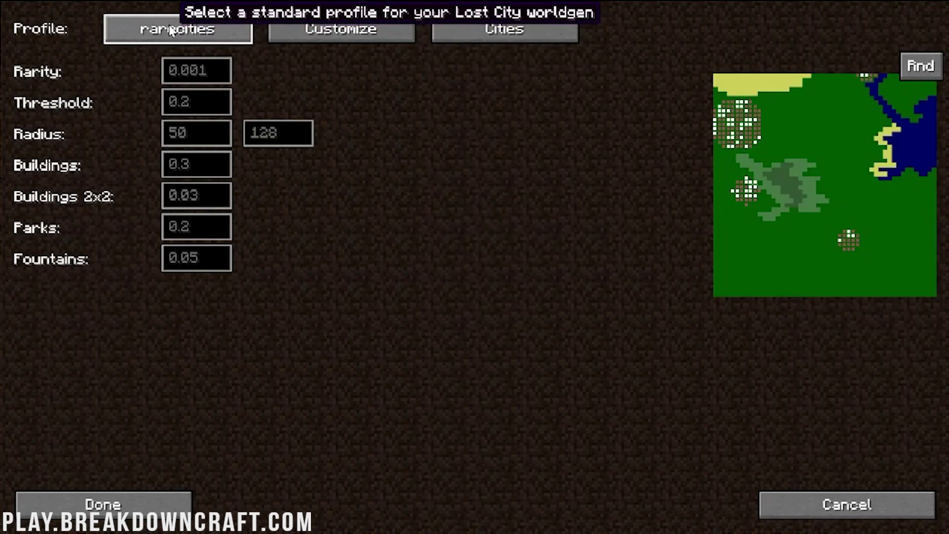
pyautogui.click(173, 33)
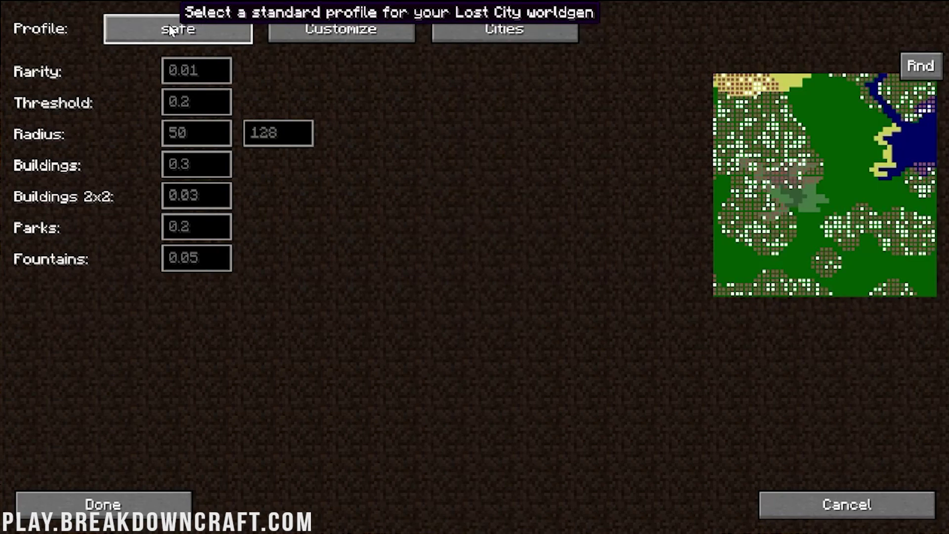
pyautogui.click(235, 35)
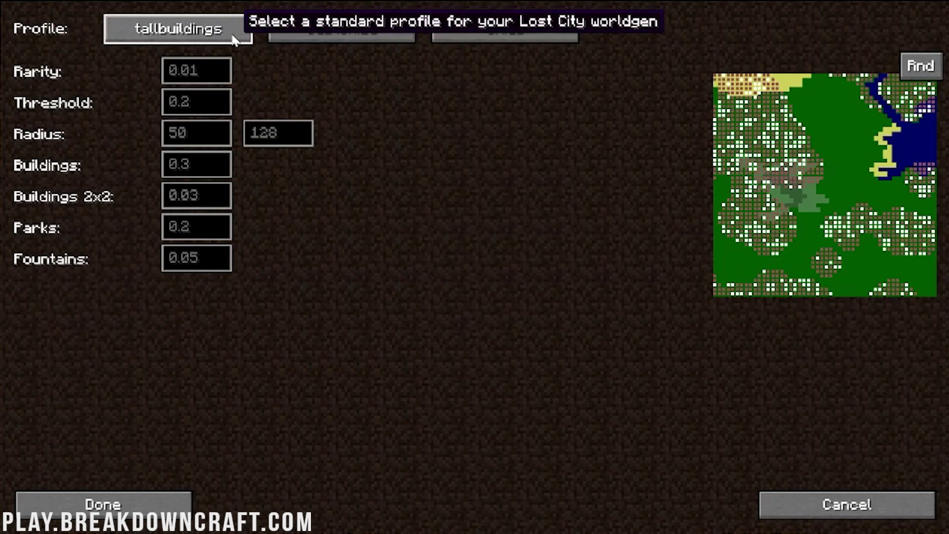
pyautogui.click(211, 37)
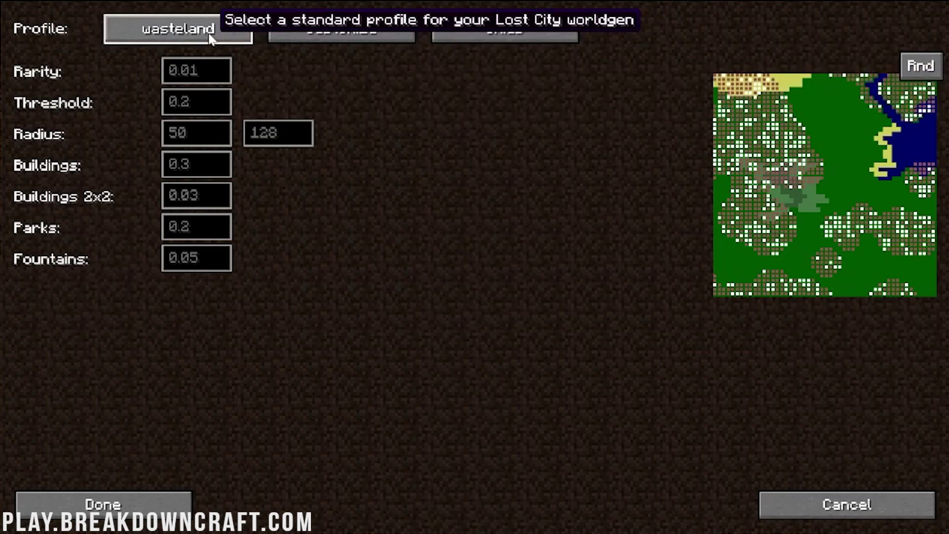
# Cycle the city profile to tallbuildings and create the world
pyautogui.click(211, 37)
pyautogui.click(210, 38)
pyautogui.click(210, 37)
pyautogui.click(210, 38)
pyautogui.click(211, 37)
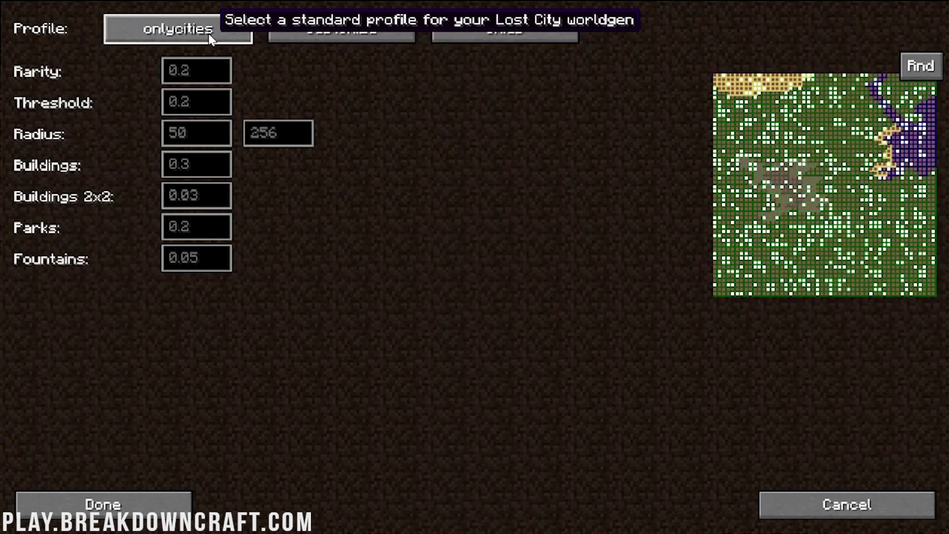
pyautogui.click(211, 38)
pyautogui.click(187, 500)
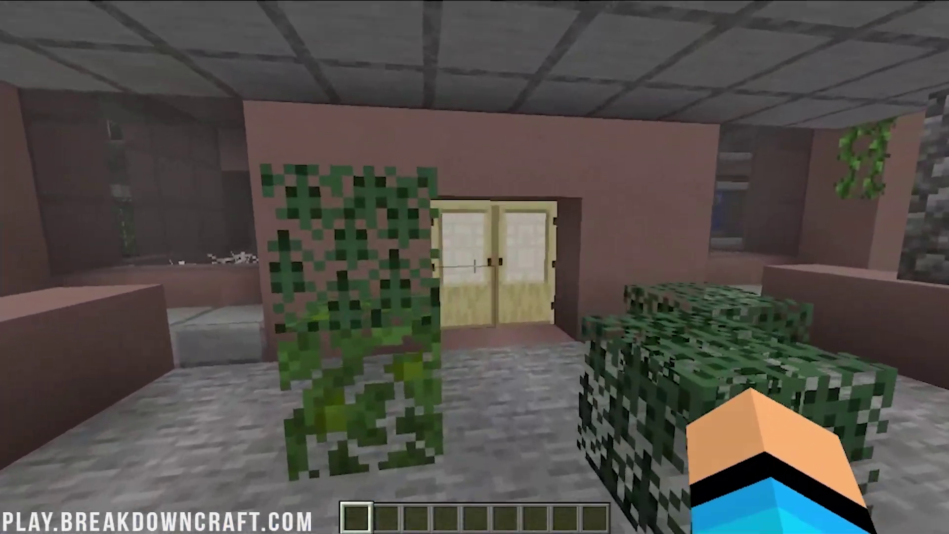
# Open the building's double doors and pick stone bricks into the hotbar
pyautogui.rightClick(475, 267)
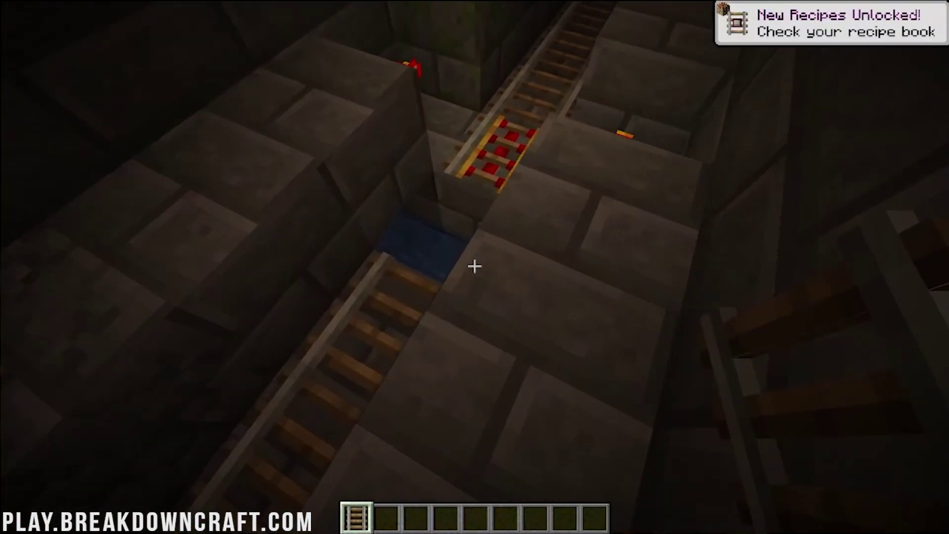
pyautogui.middleClick(475, 266)
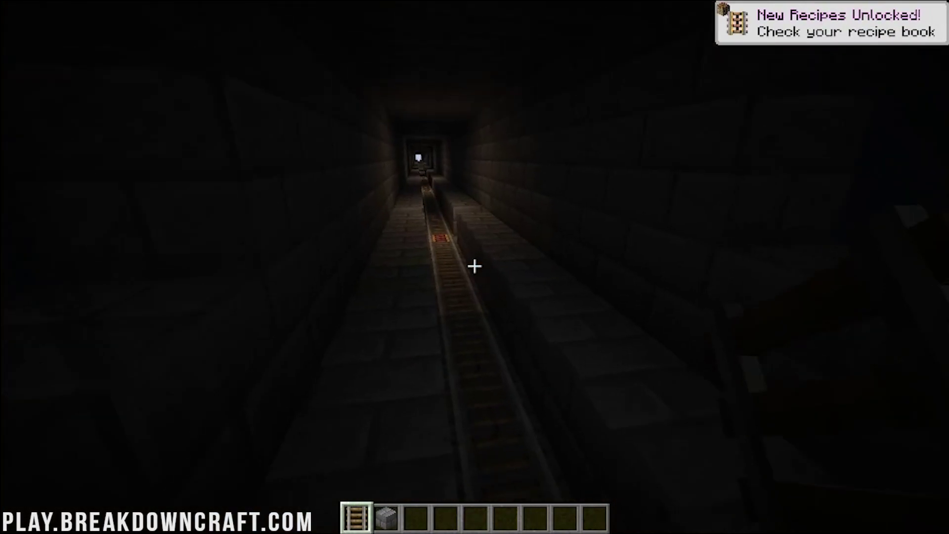
# Search 'mine' in the creative inventory and put a minecart in the third hotbar slot
pyautogui.press('e')
pyautogui.click(615, 144)
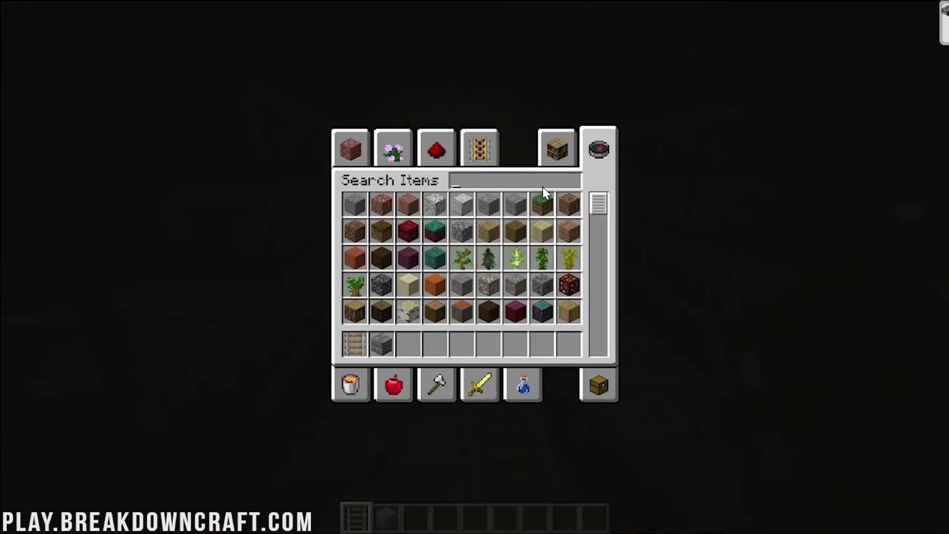
pyautogui.write('mine')
pyautogui.click(354, 203)
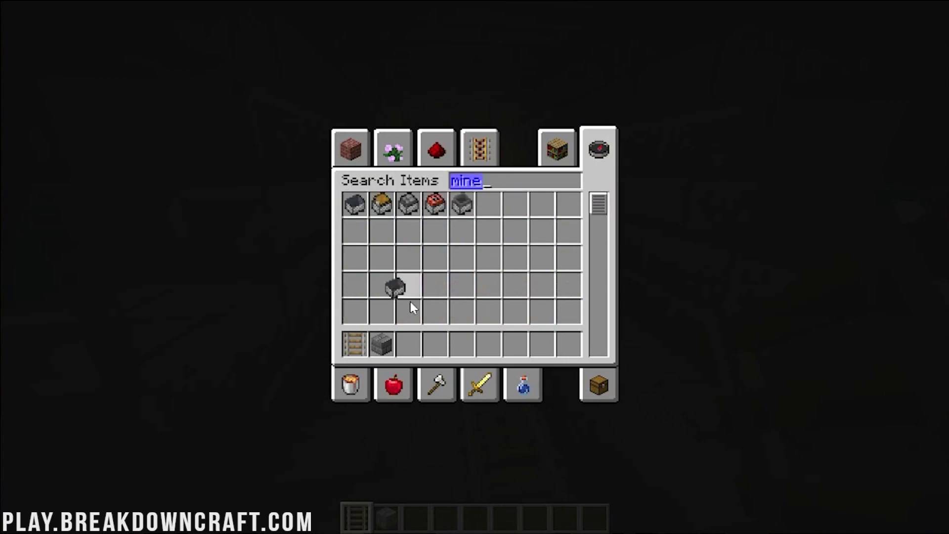
pyautogui.click(408, 345)
pyautogui.press('e')
# Place the minecart on the subway rail, board it, and ride down the tunnel
pyautogui.scroll(1, 474, 267)
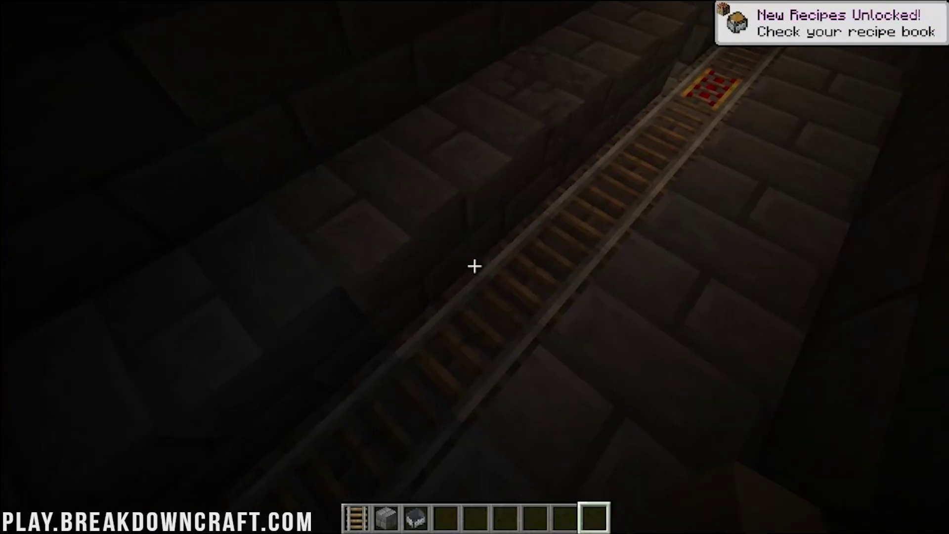
pyautogui.scroll(-1, 474, 266)
pyautogui.rightClick(475, 267)
pyautogui.rightClick(475, 267)
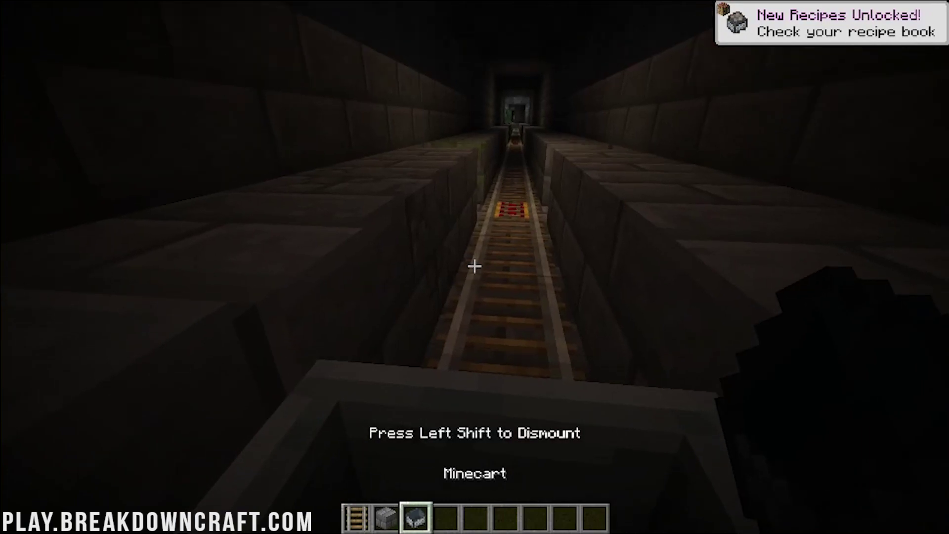
pyautogui.press('w')
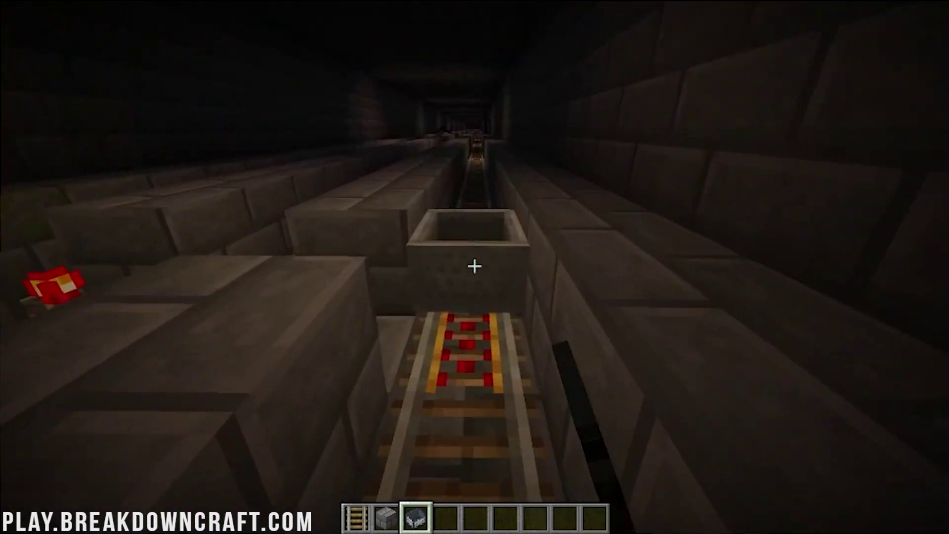
pyautogui.rightClick(475, 266)
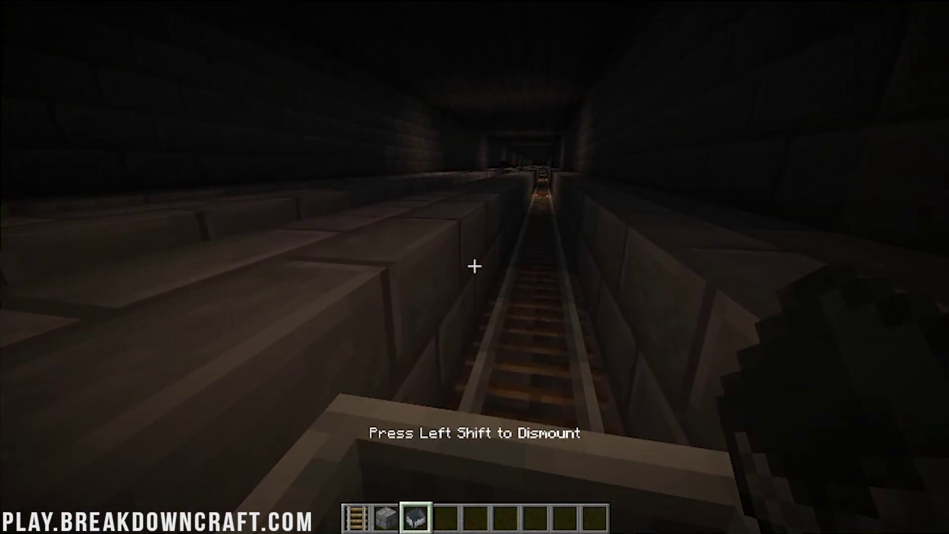